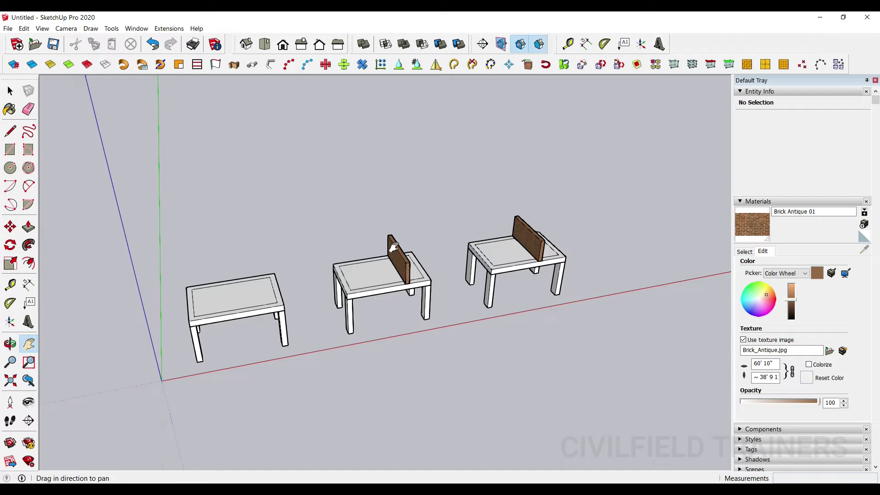
Look over the three slab models in SketchUp and the written aim and topic outline in Paint.
scroll(394, 247, up, 5)
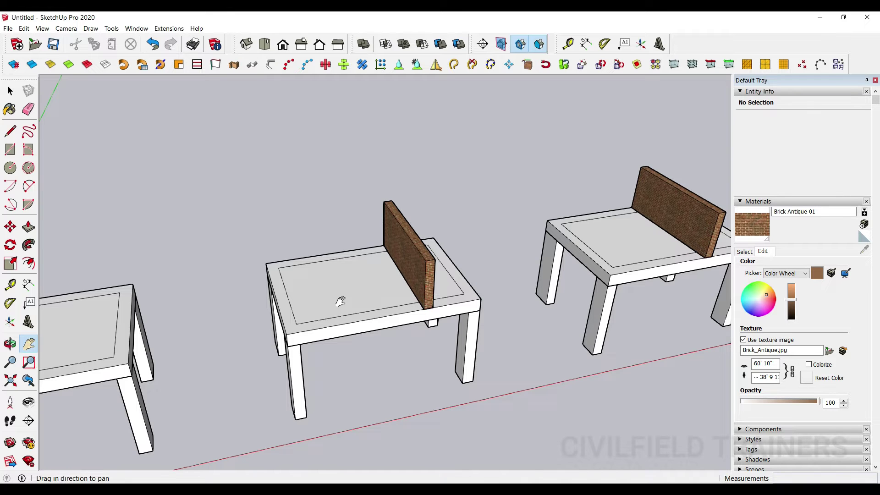
scroll(340, 301, down, 2)
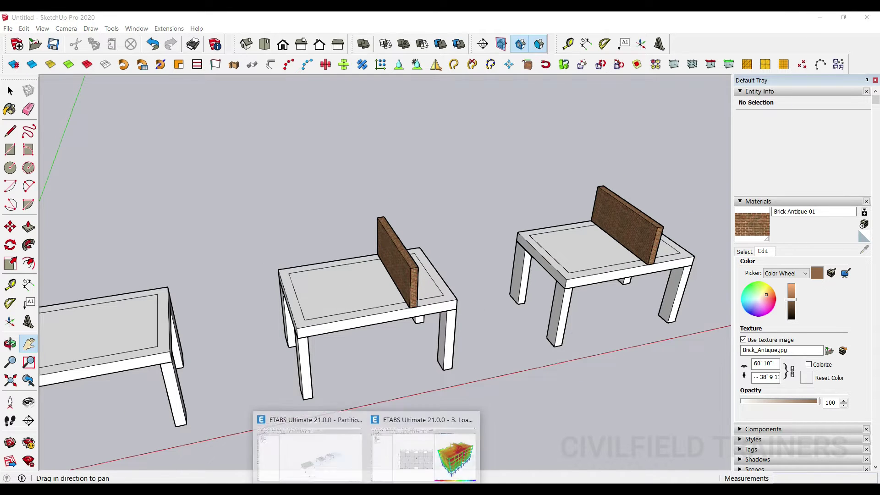
click(349, 483)
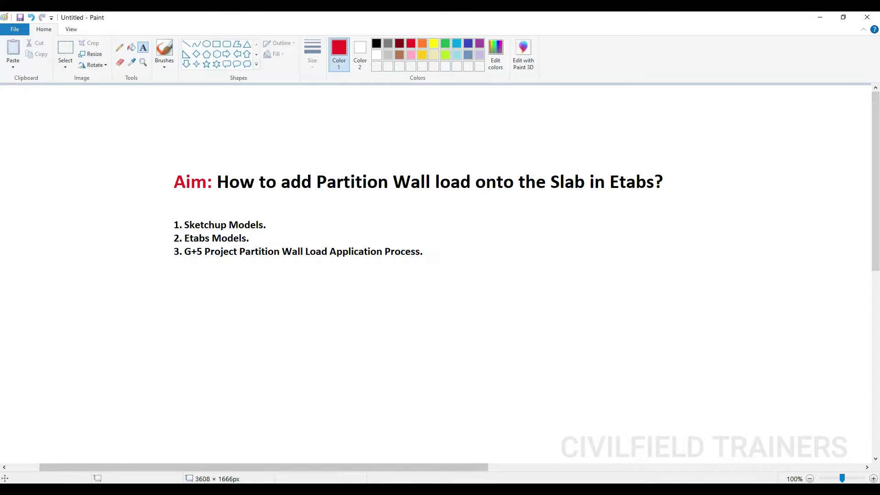
key(alt+Tab)
scroll(337, 334, down, 2)
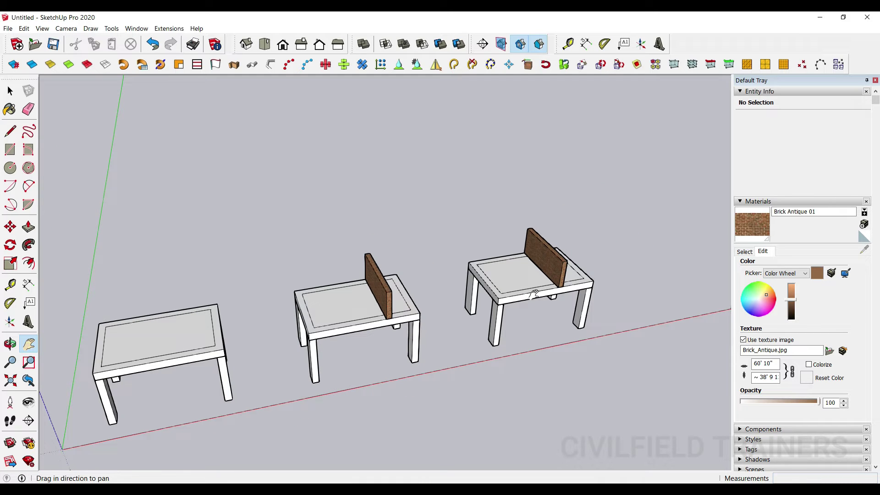
Switch to ETABS to view the Partition Wall model and the Load Application and Analysis building, and return to SketchUp.
mouse_move(376, 478)
click(310, 441)
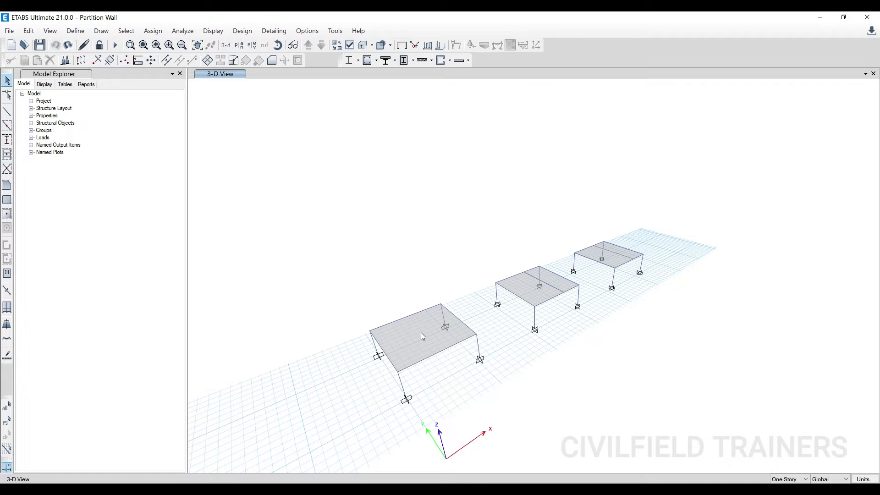
click(367, 489)
click(408, 461)
mouse_move(579, 288)
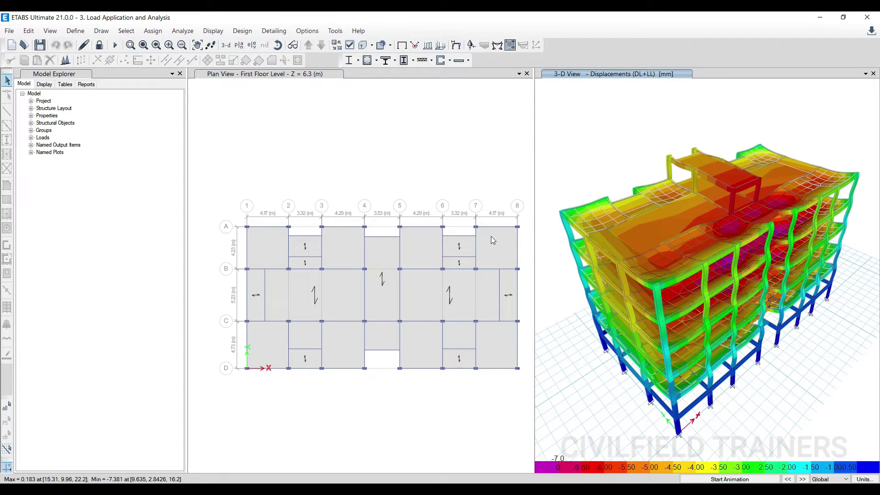
key(alt+Tab)
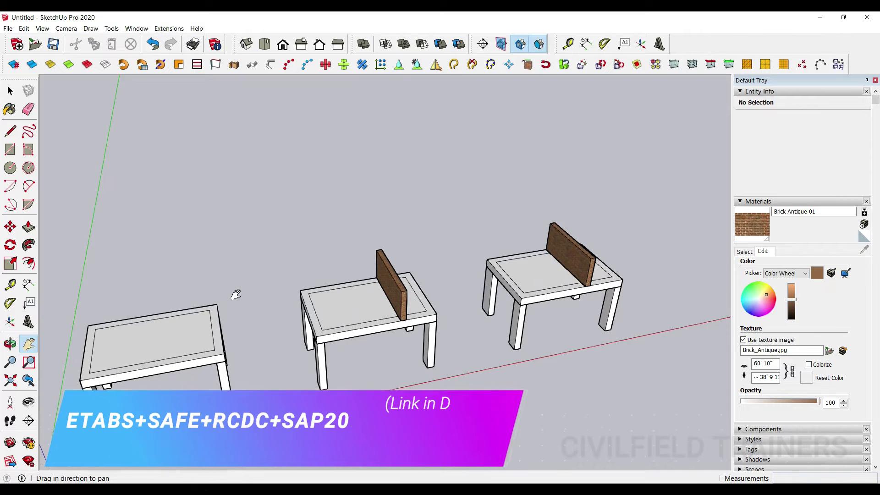
Examine the plain slab model and the middle slab model with the brick partition wall from several angles.
scroll(352, 255, up, 5)
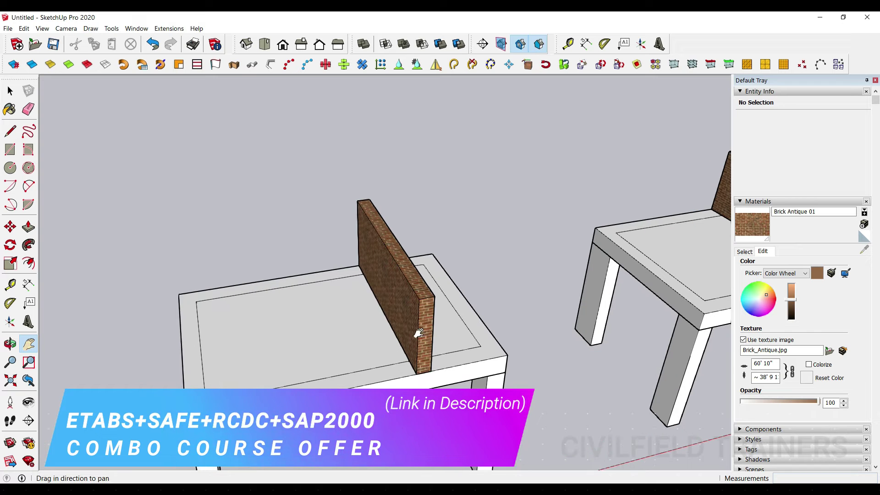
scroll(525, 266, down, 4)
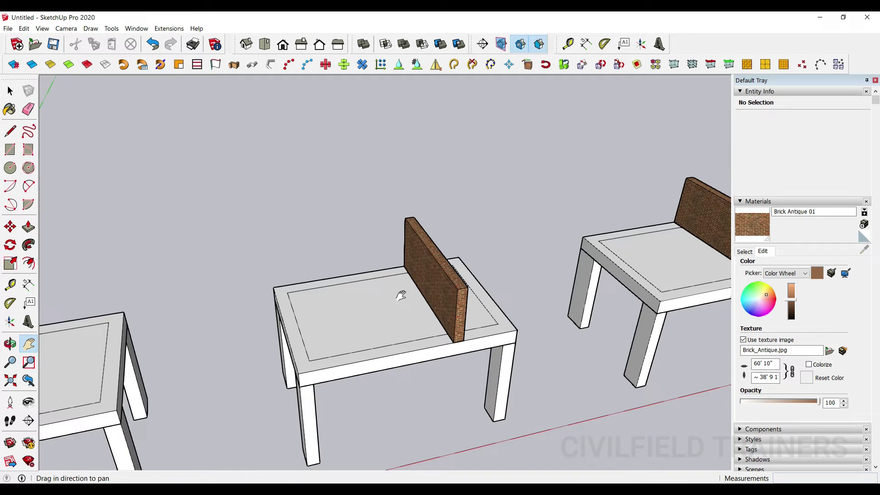
drag(154, 261, 441, 150)
scroll(321, 281, up, 3)
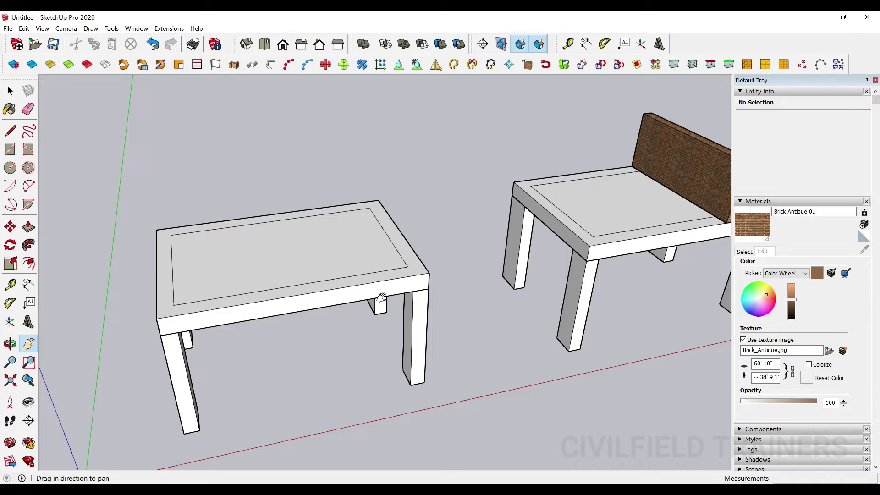
click(293, 365)
click(10, 344)
drag(291, 356, 327, 270)
drag(616, 302, 531, 229)
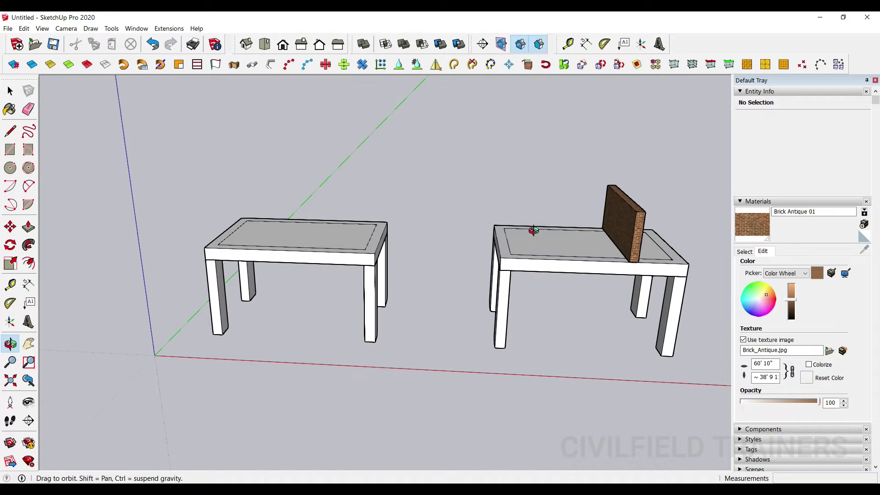
click(28, 343)
drag(499, 283, 321, 268)
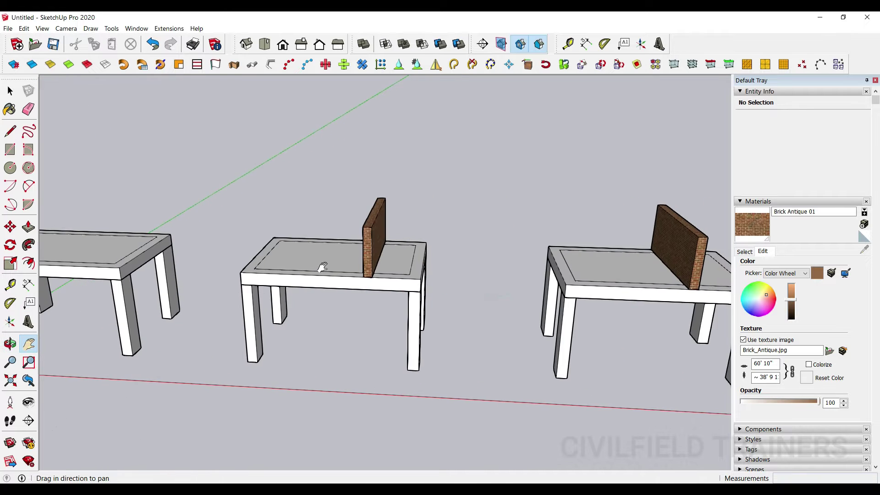
scroll(324, 262, up, 3)
scroll(348, 239, up, 1)
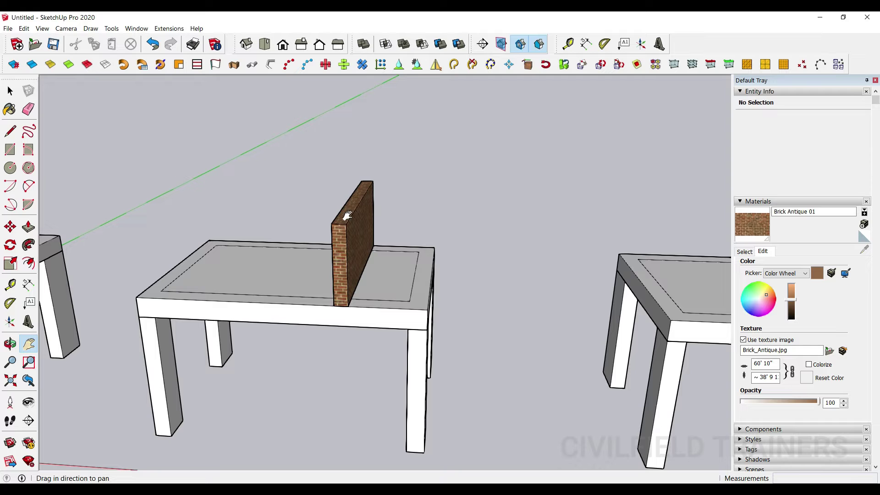
Examine the middle slab model from above and below to check the support beneath its brick partition wall.
click(10, 343)
drag(330, 377, 309, 252)
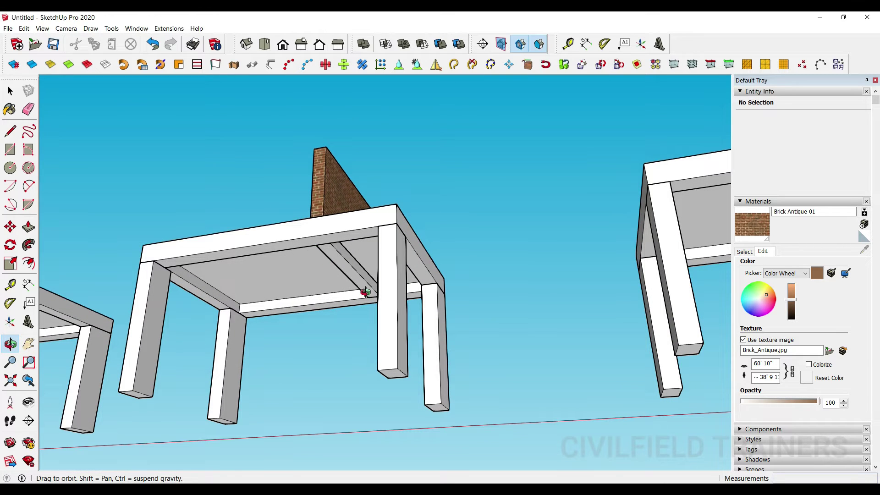
drag(275, 297, 295, 434)
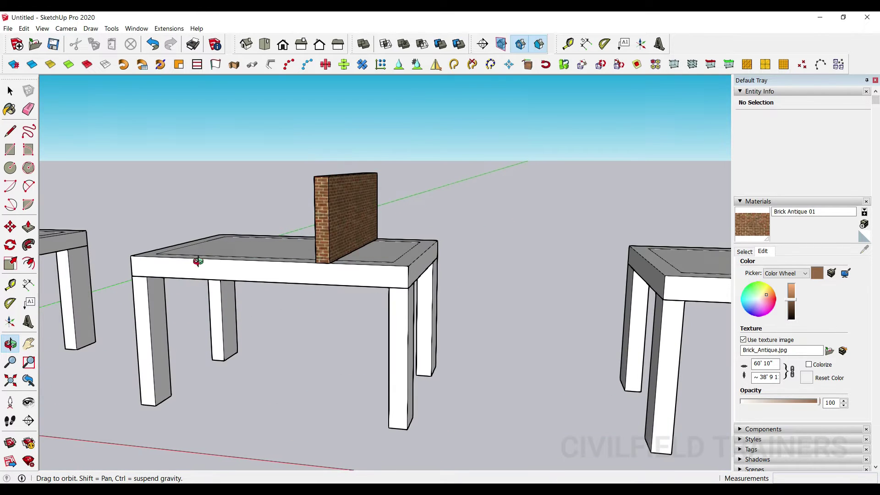
drag(301, 327, 279, 215)
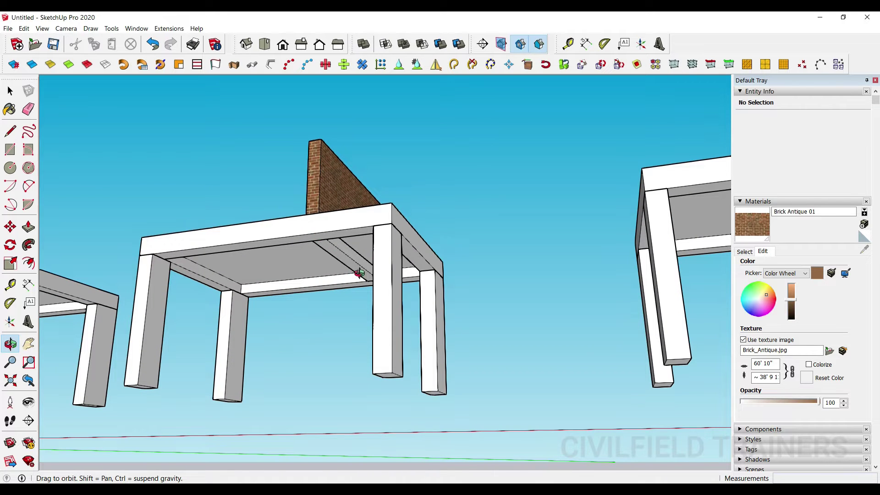
drag(359, 273, 372, 275)
drag(308, 245, 122, 230)
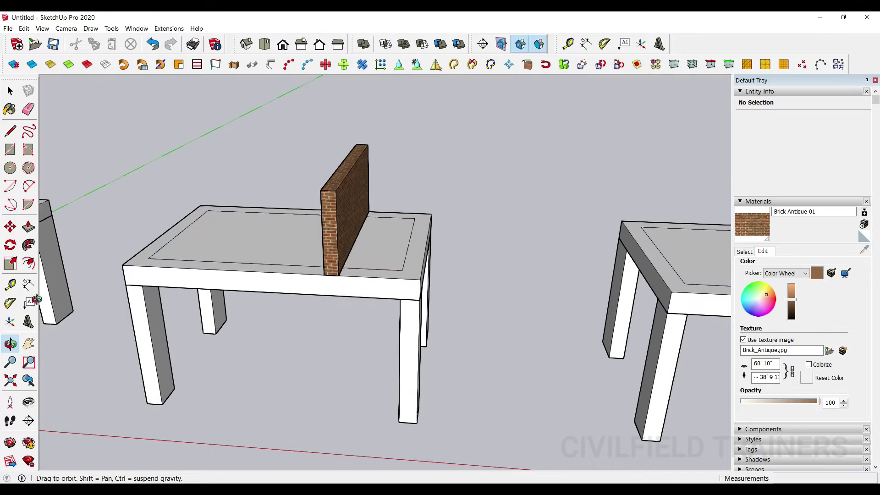
Examine the third slab model from above and below to check how its brick partition wall is supported.
click(31, 347)
drag(319, 304, 158, 281)
drag(366, 304, 248, 308)
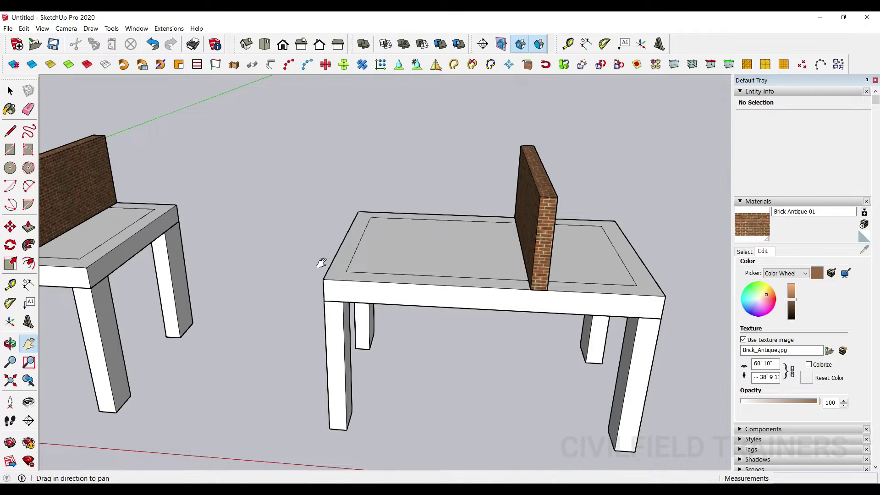
drag(554, 331, 461, 336)
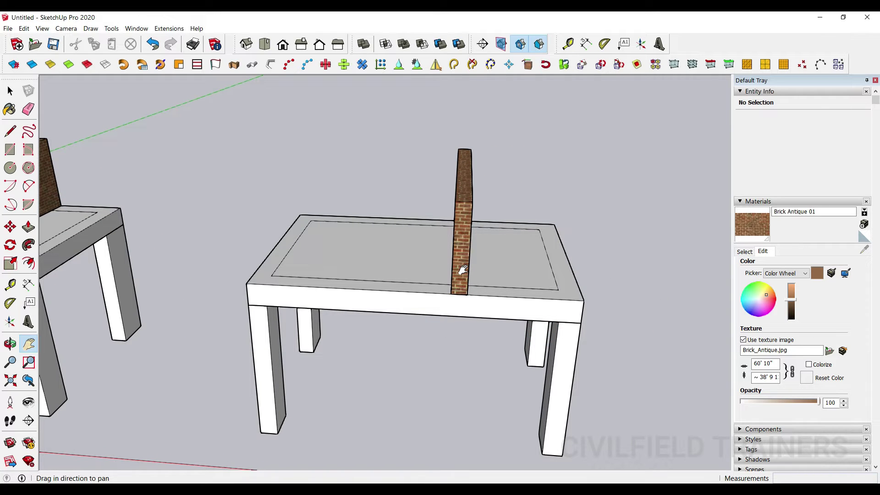
click(10, 344)
drag(501, 359, 386, 156)
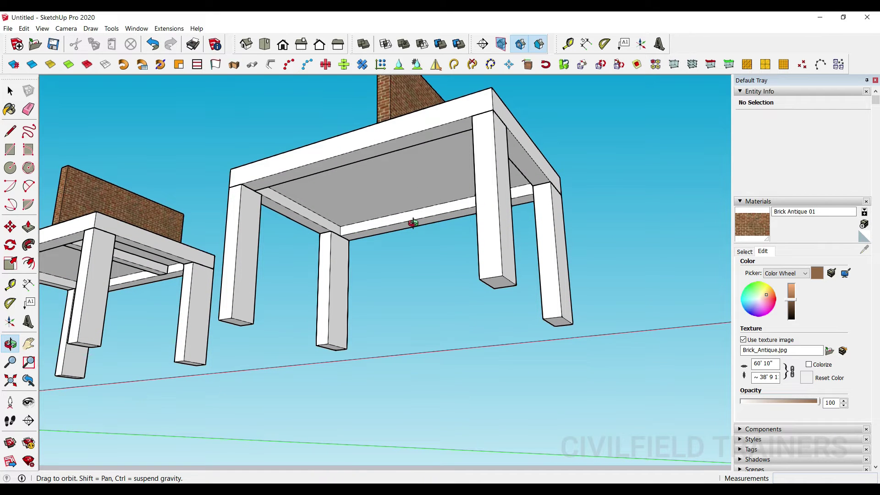
drag(399, 173, 405, 156)
drag(411, 299, 396, 150)
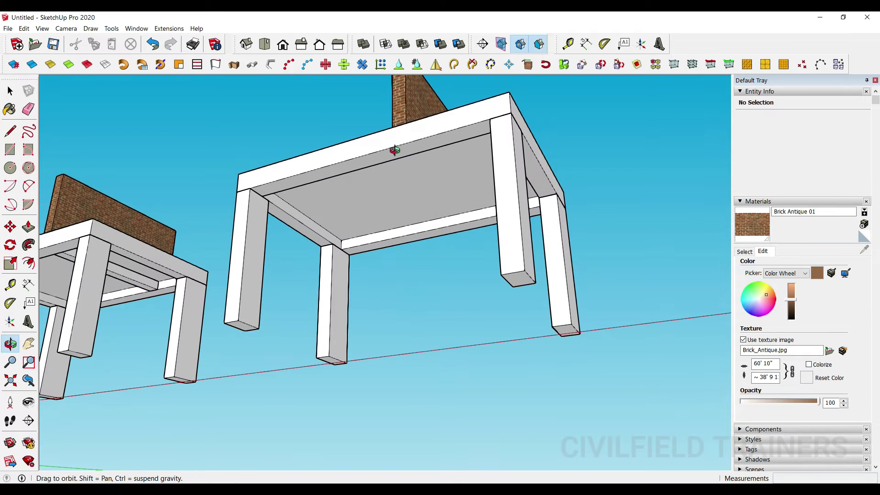
drag(416, 206, 391, 245)
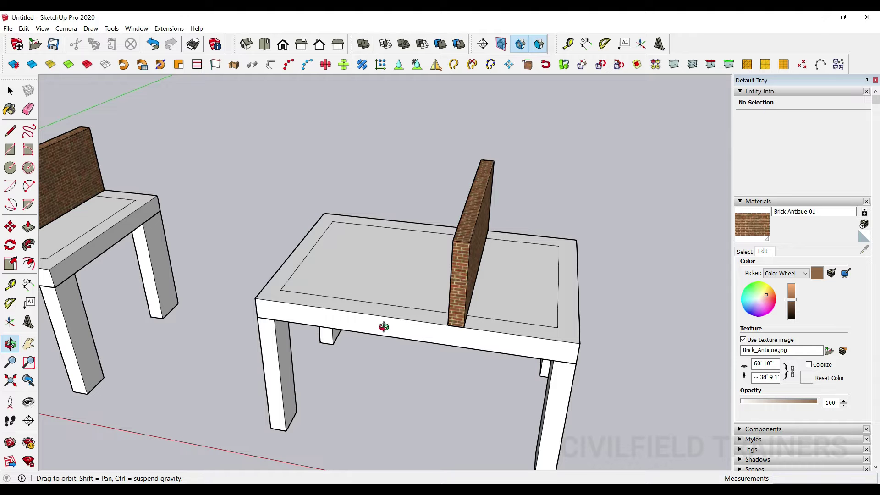
drag(458, 354, 490, 388)
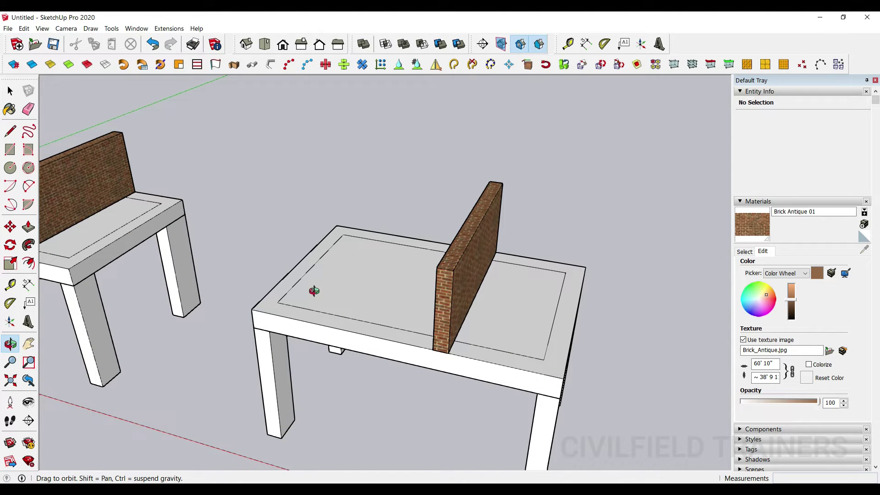
drag(531, 279, 550, 292)
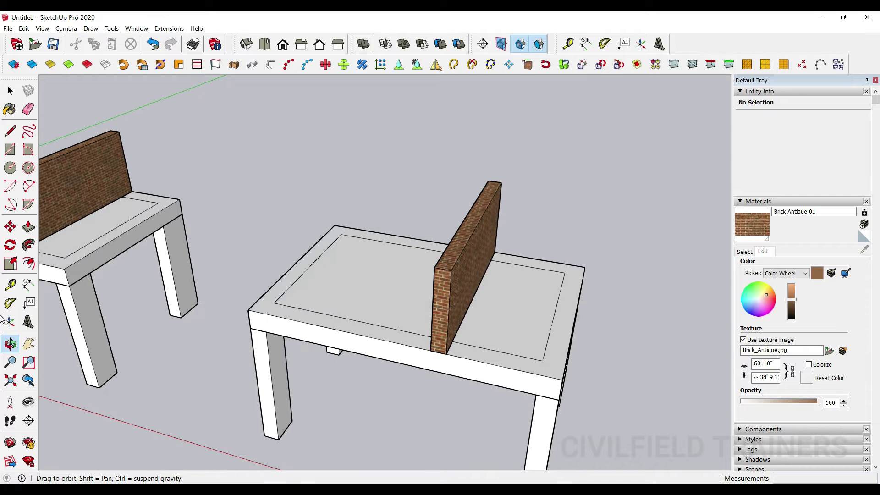
Compare the three slab models side by side and examine the brick wall on the third slab up close.
drag(193, 321, 143, 209)
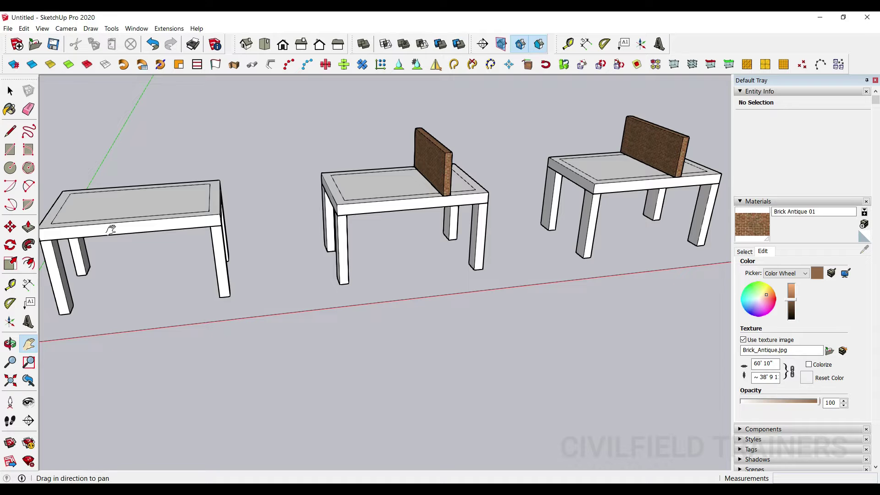
drag(492, 217, 394, 247)
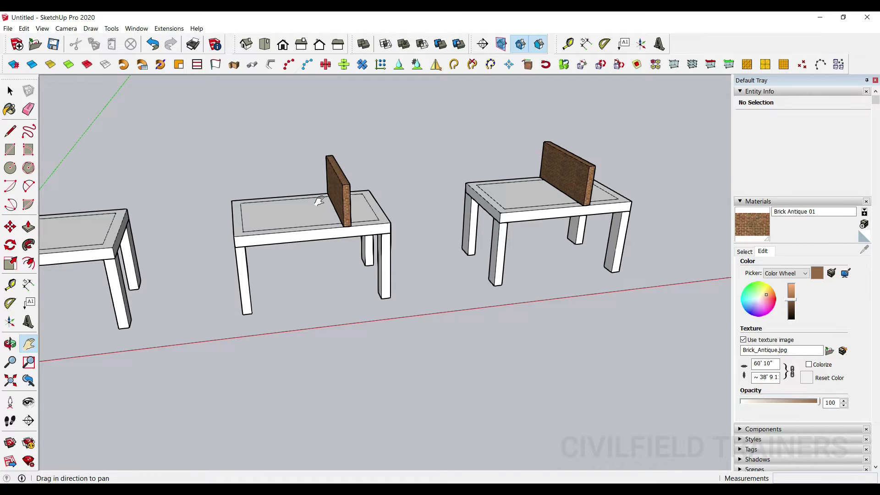
drag(562, 214, 522, 212)
scroll(452, 216, up, 4)
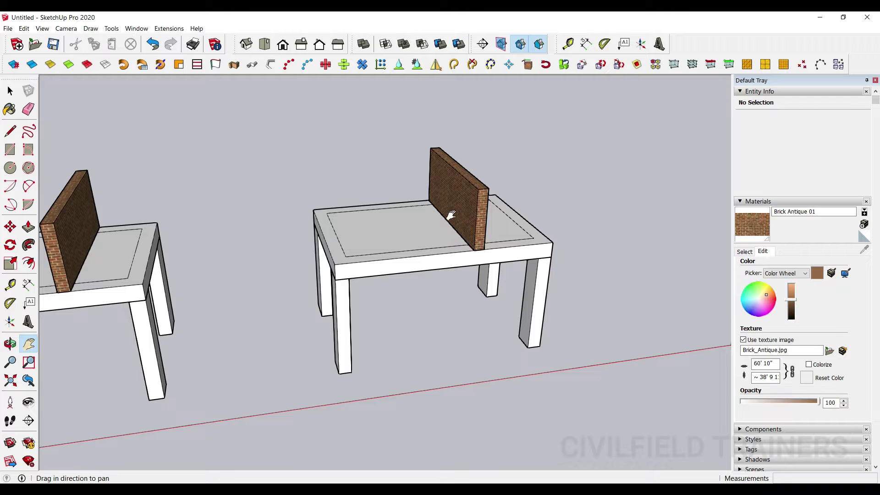
scroll(503, 224, down, 1)
scroll(397, 160, up, 3)
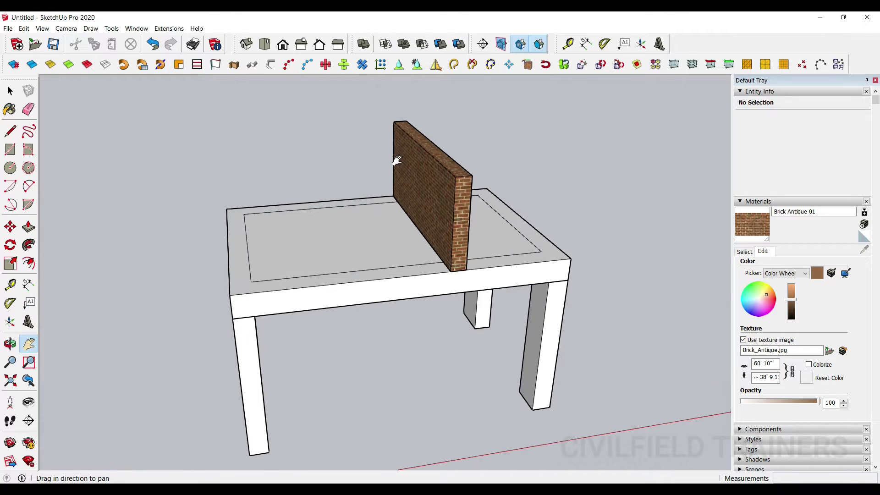
click(10, 344)
drag(334, 392, 367, 321)
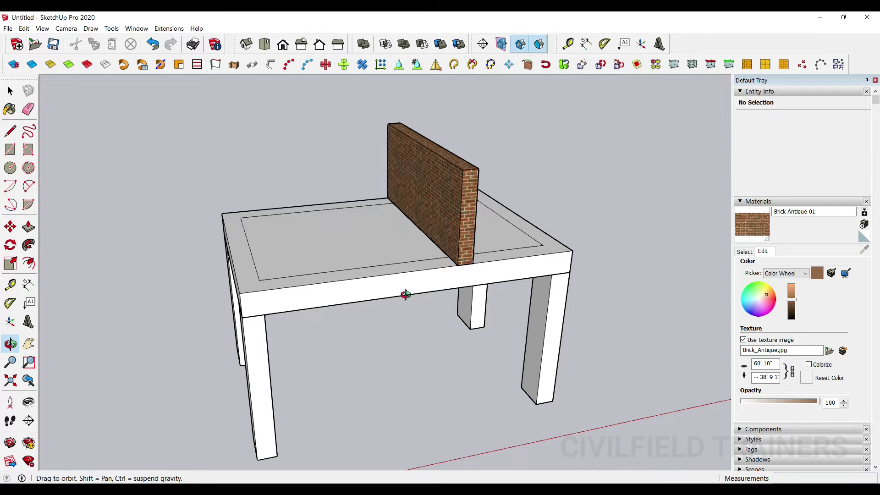
Switch to the Partition Wall model in ETABS and view the loads assigned to the first slab.
click(9, 91)
mouse_move(370, 480)
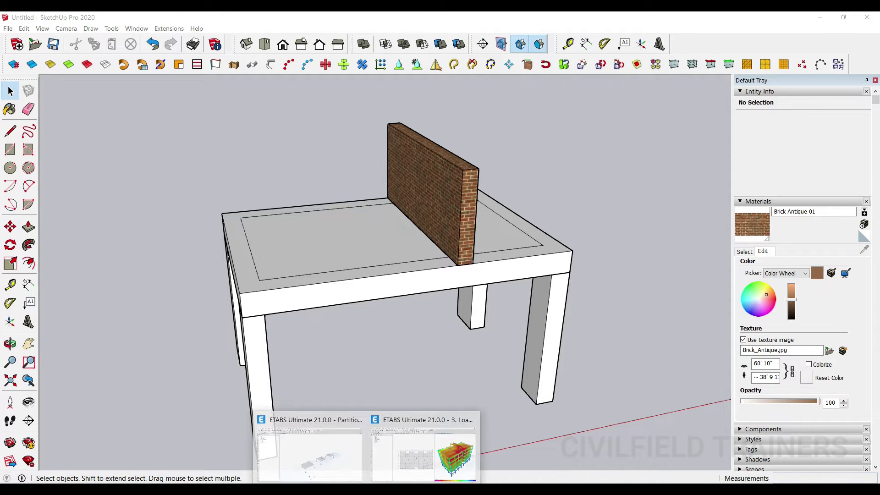
click(325, 457)
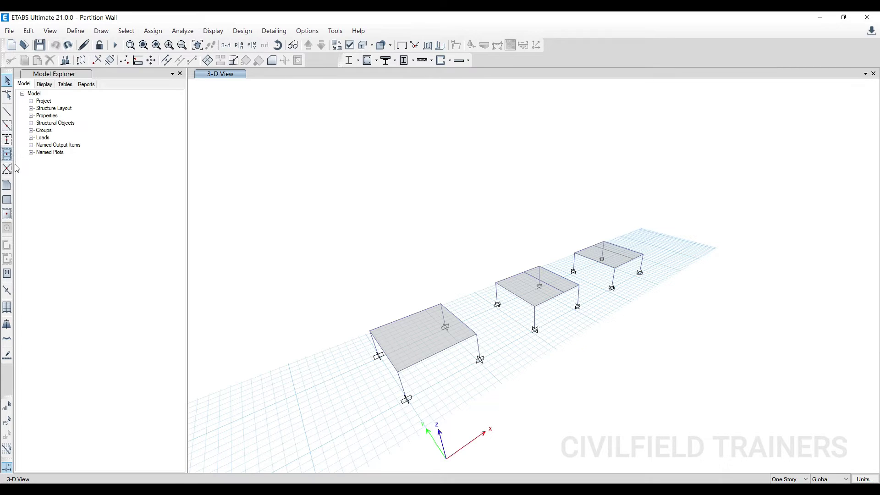
middle_drag(494, 398, 455, 381)
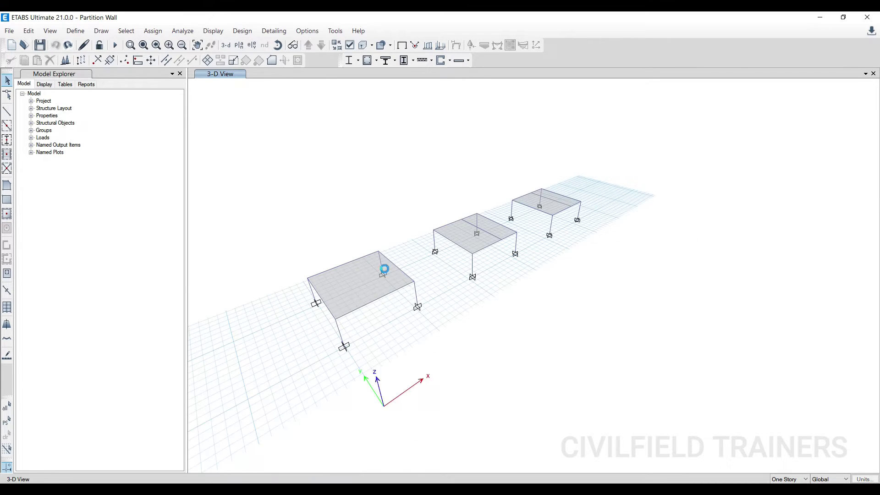
scroll(353, 291, up, 3)
click(352, 291)
right_click(353, 290)
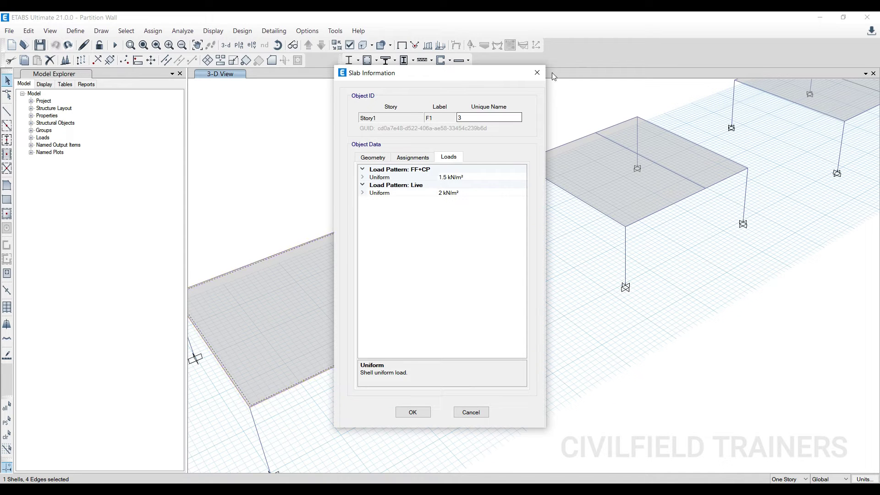
click(537, 73)
View the second and third slab models in the ETABS 3-D view.
scroll(630, 309, down, 4)
click(527, 301)
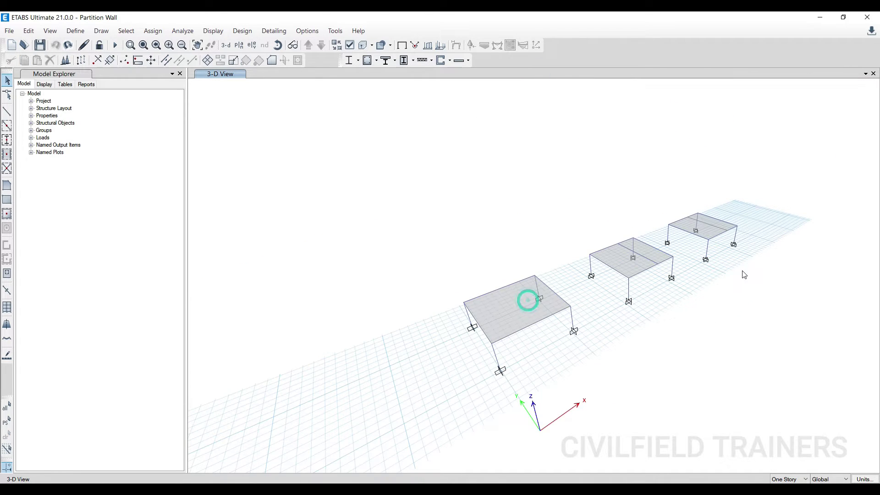
scroll(709, 253, up, 5)
scroll(657, 275, down, 5)
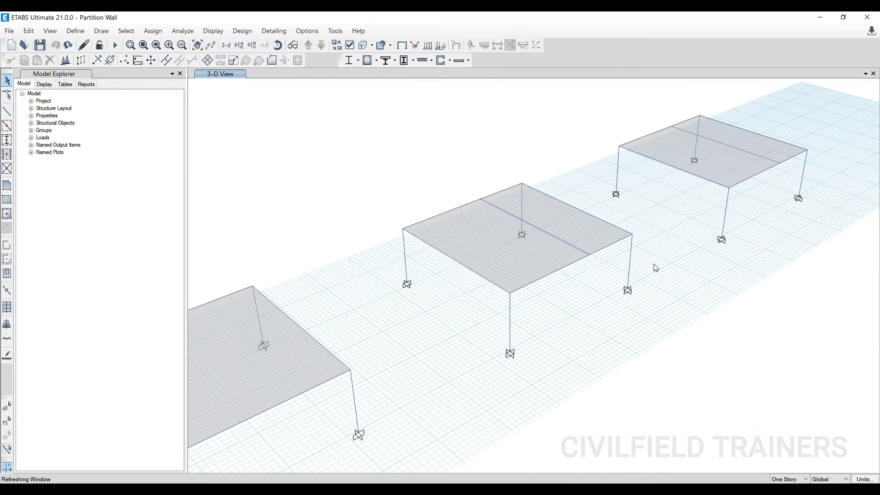
Run the analysis of the three slab models and view their Dead displacement contours in the 3-D view.
click(278, 45)
mouse_move(344, 312)
mouse_down()
mouse_move(385, 220)
mouse_move(348, 255)
mouse_move(337, 298)
mouse_up()
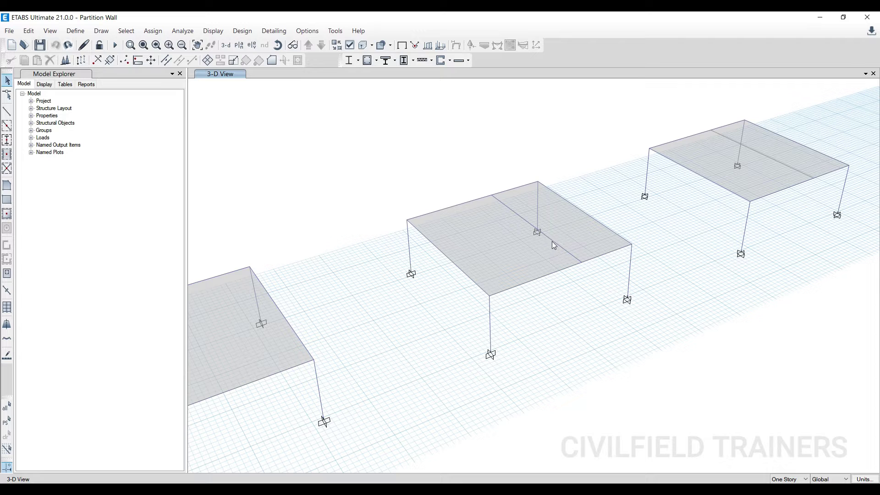
scroll(392, 166, down, 3)
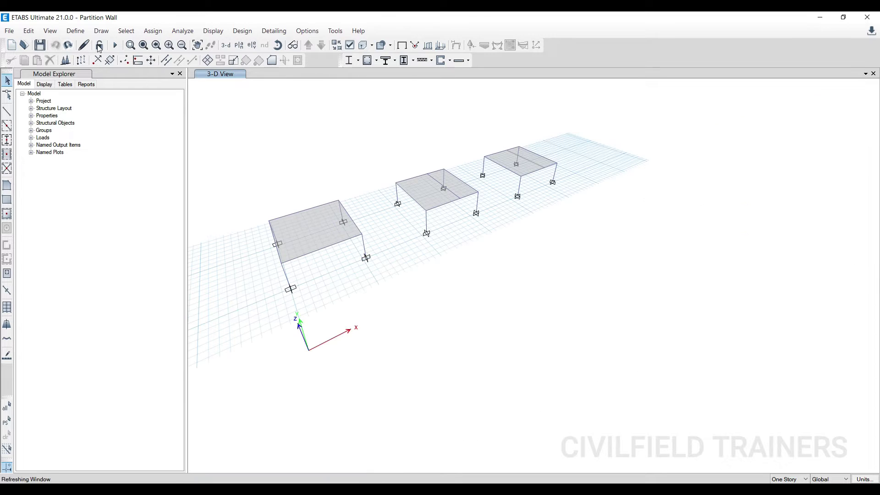
click(115, 45)
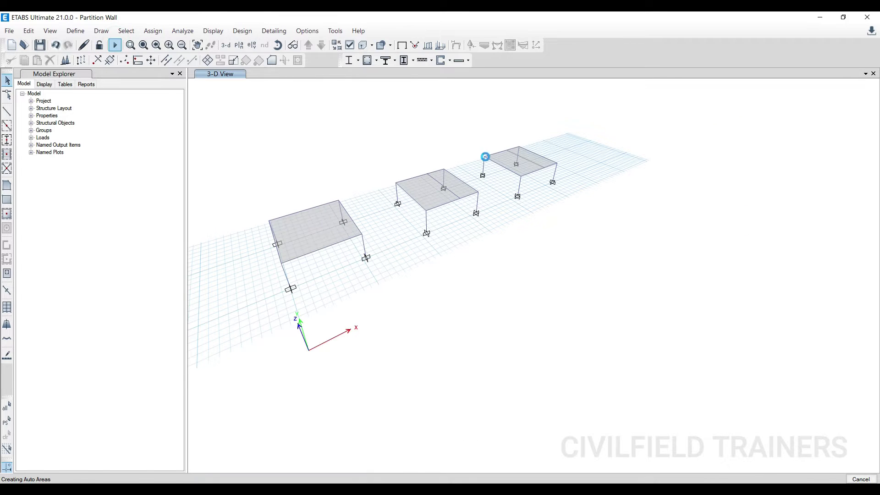
mouse_move(282, 266)
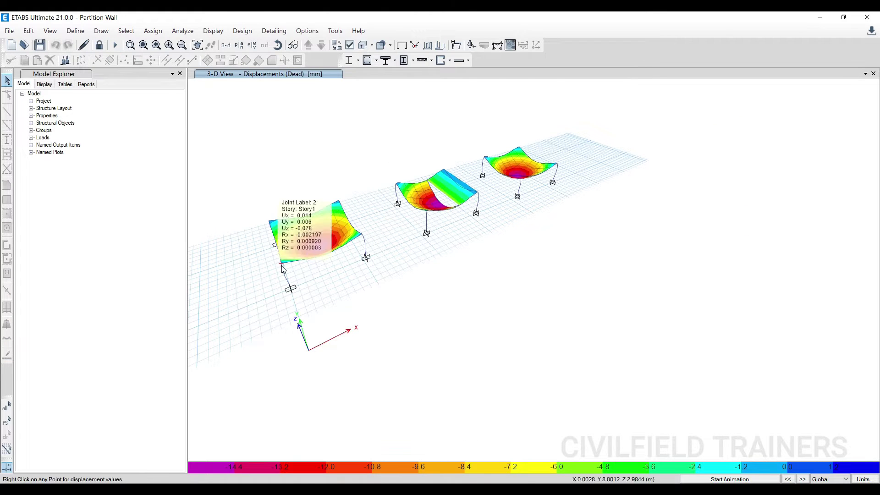
scroll(494, 178, up, 3)
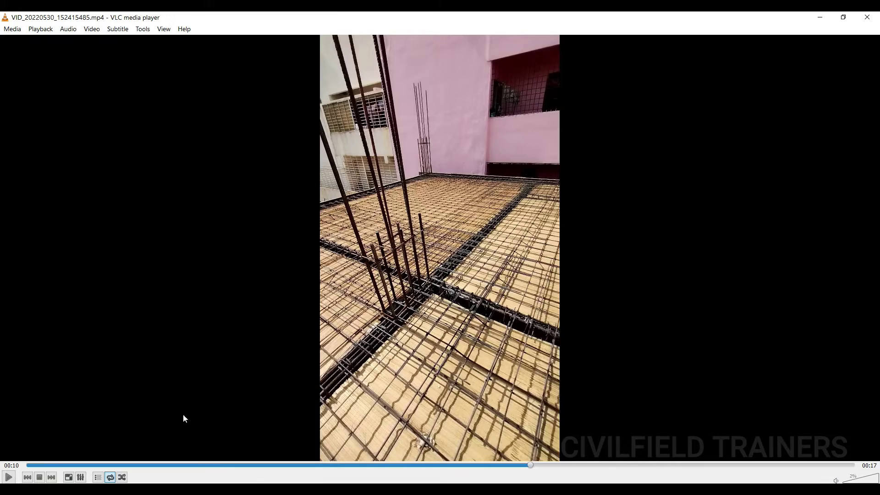
Look through the 1. Thinlu site folder for slab reinforcement footage and play VID_20220530_152206151.mp4 and VID_20220530_152352720.mp4.
click(243, 467)
scroll(505, 279, up, 5)
scroll(507, 283, down, 2)
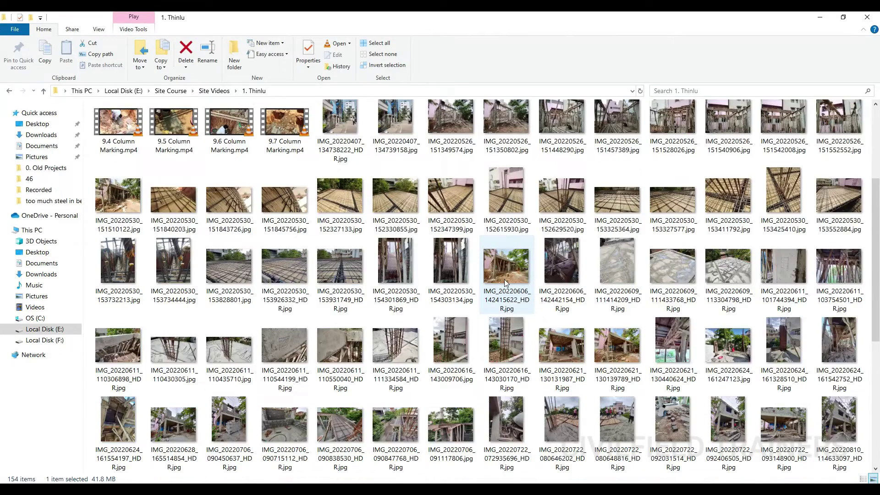
scroll(507, 283, down, 5)
click(570, 229)
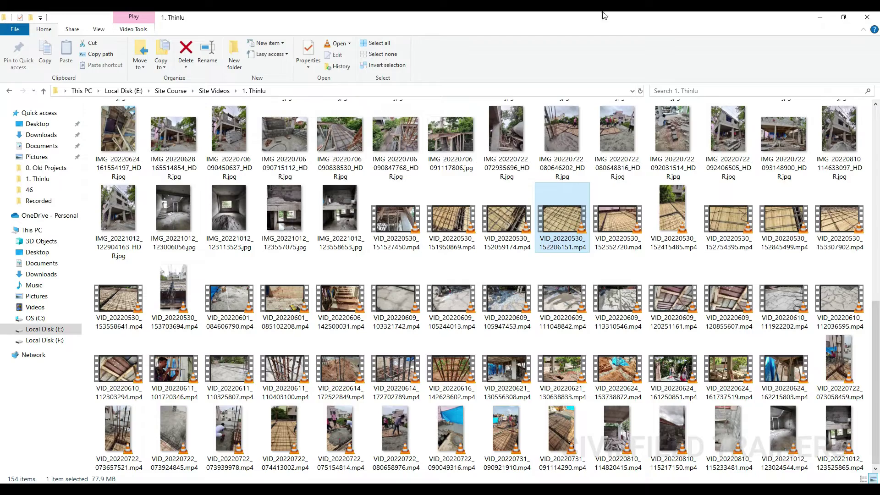
key(Return)
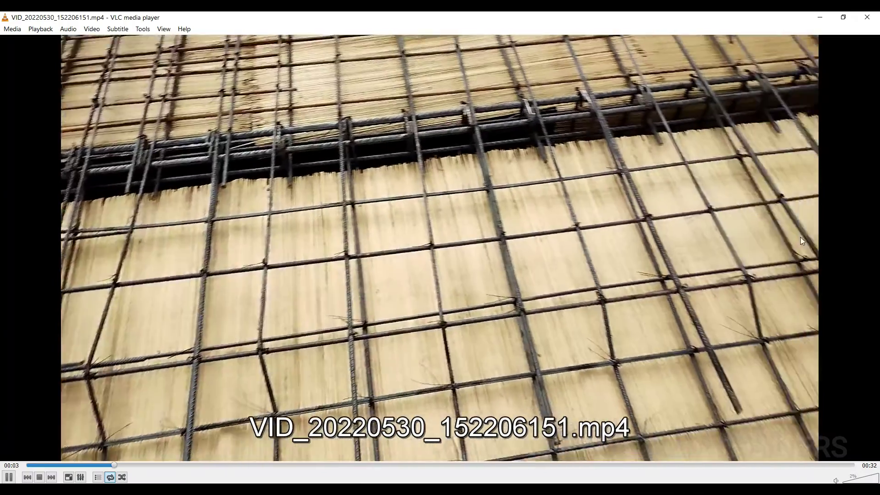
key(alt+F4)
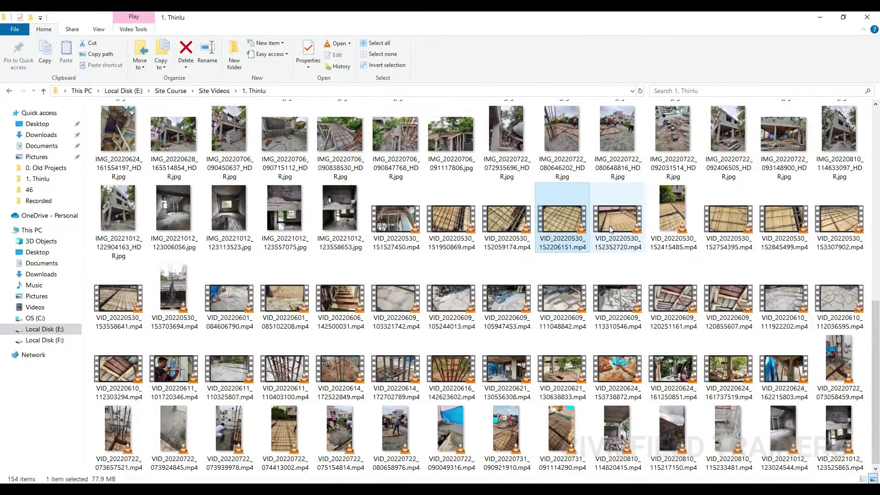
click(613, 230)
key(Return)
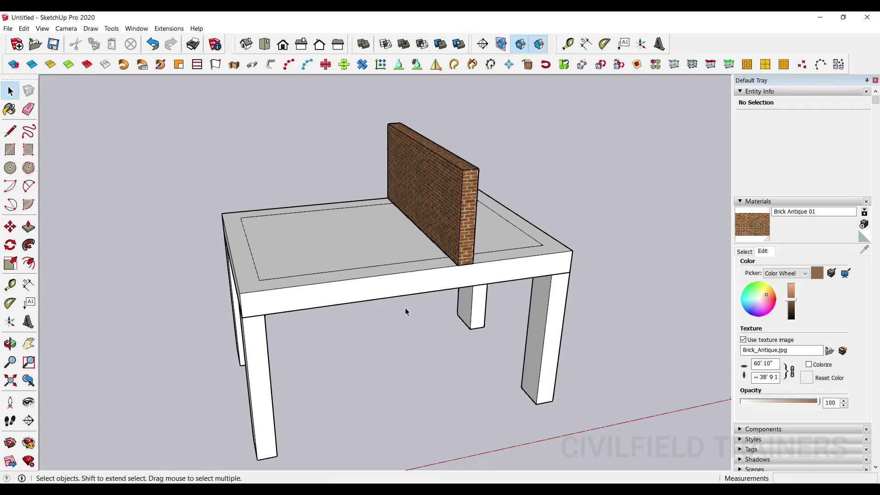
View the slab models carrying brick walls in SketchUp from below to compare how the walls are supported.
scroll(405, 311, down, 5)
click(10, 344)
drag(59, 355, 75, 300)
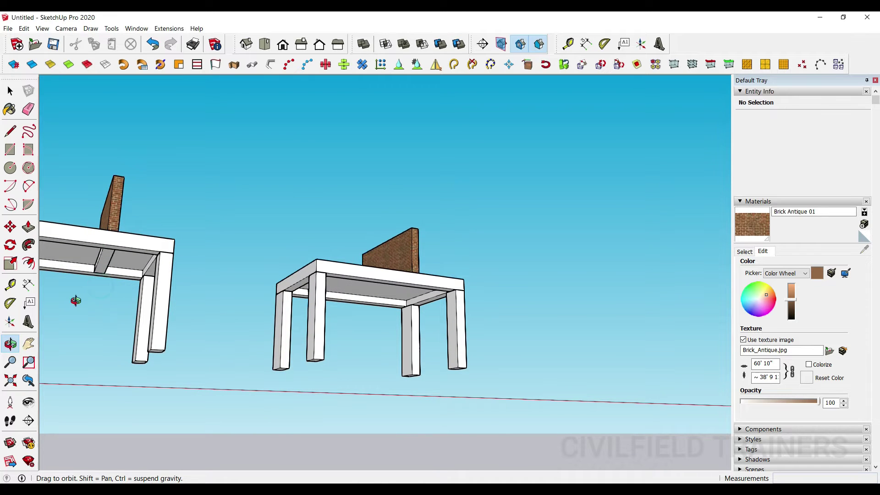
drag(118, 255, 178, 266)
click(28, 344)
click(10, 343)
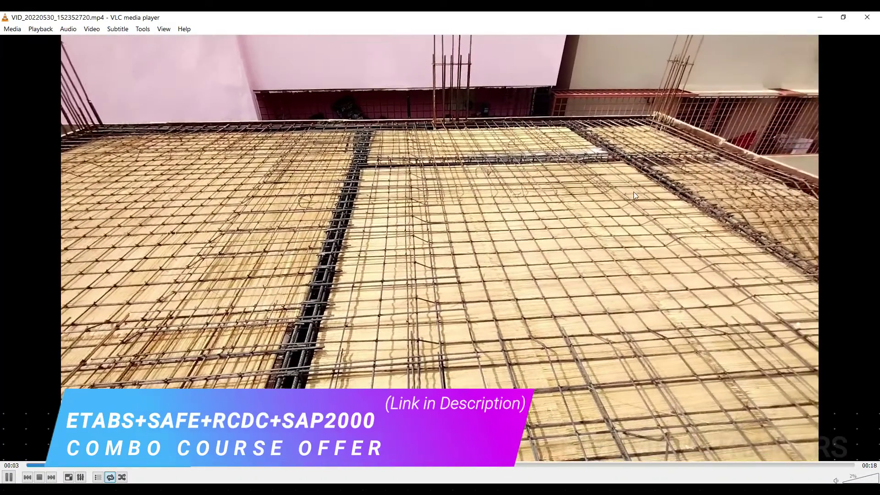
Pause the site video on the slab reinforcement and compare it with the two brick-wall slab models in SketchUp.
click(469, 184)
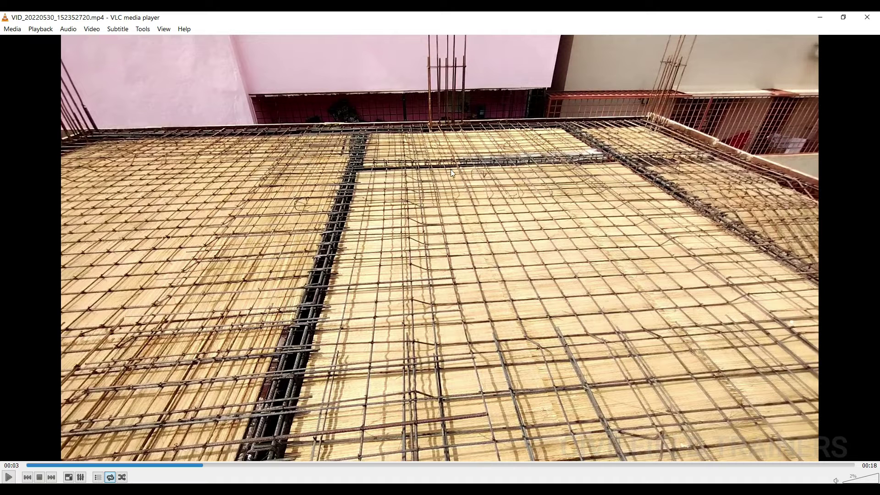
mouse_move(345, 482)
click(298, 452)
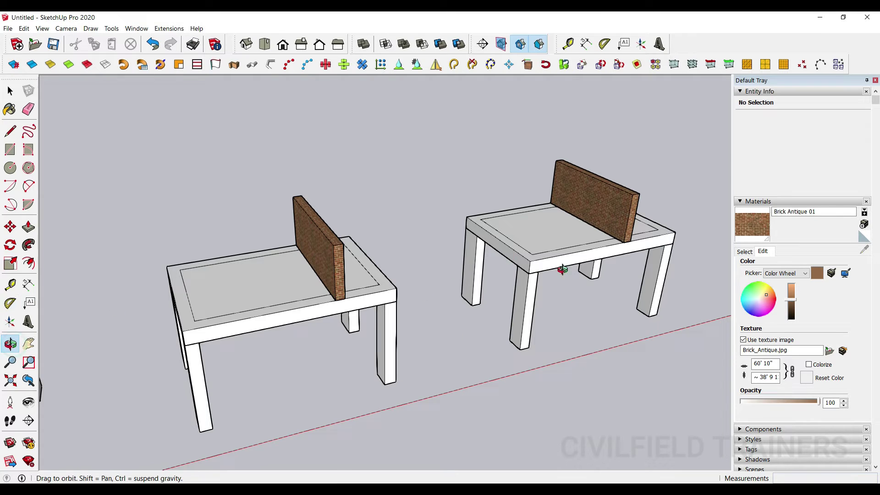
drag(562, 270, 603, 265)
drag(659, 286, 642, 256)
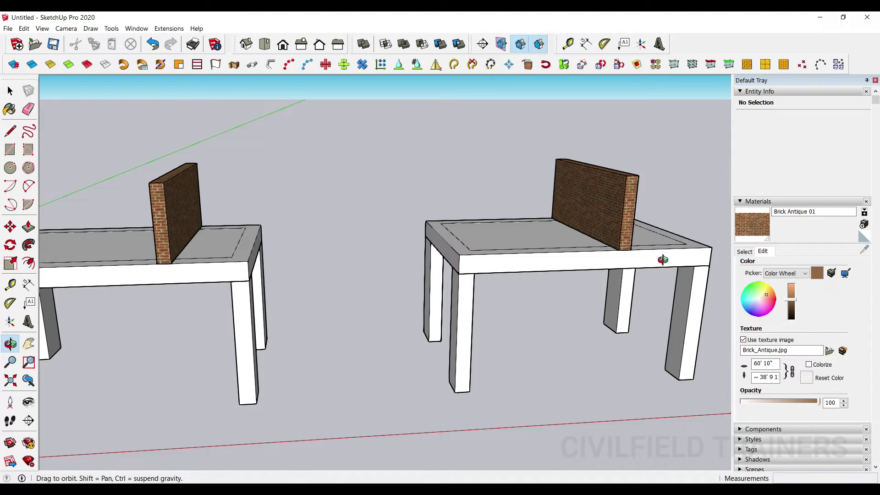
drag(466, 335, 632, 179)
drag(601, 250, 619, 362)
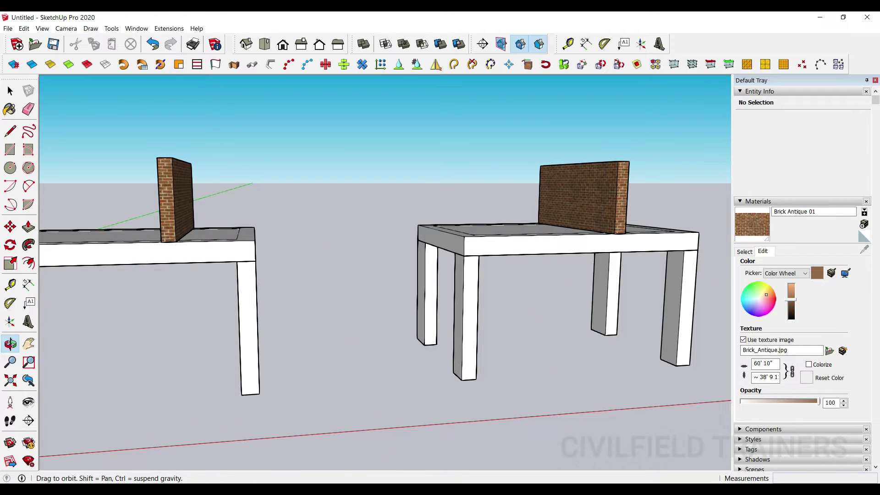
Switch to ETABS, inspect the displacement contours of the second and third slabs, and restore the undeformed shape.
click(321, 451)
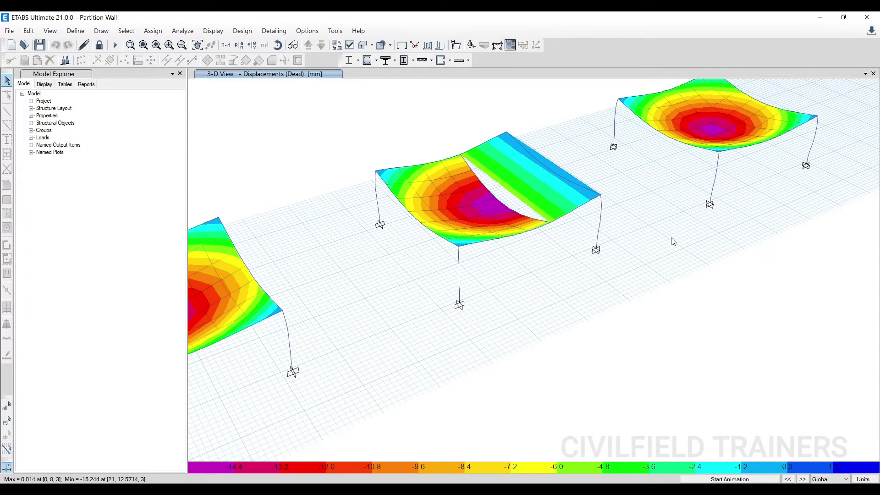
middle_drag(673, 242, 589, 330)
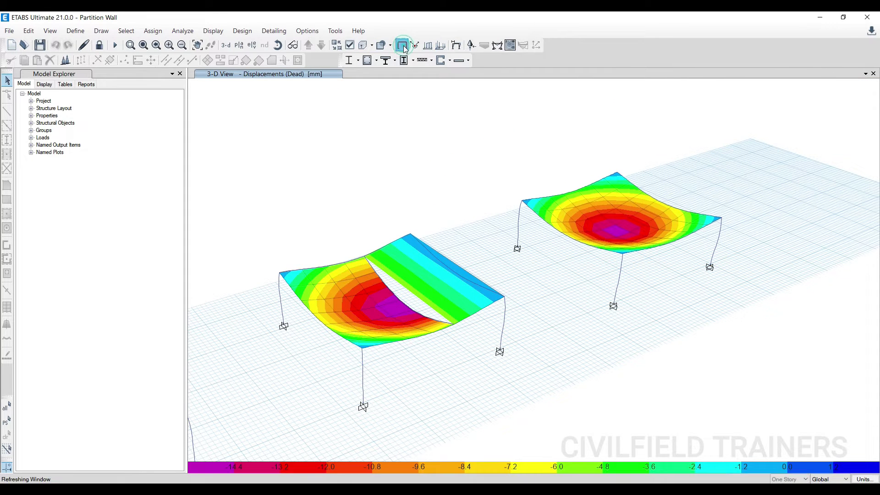
click(402, 45)
scroll(637, 229, down, 2)
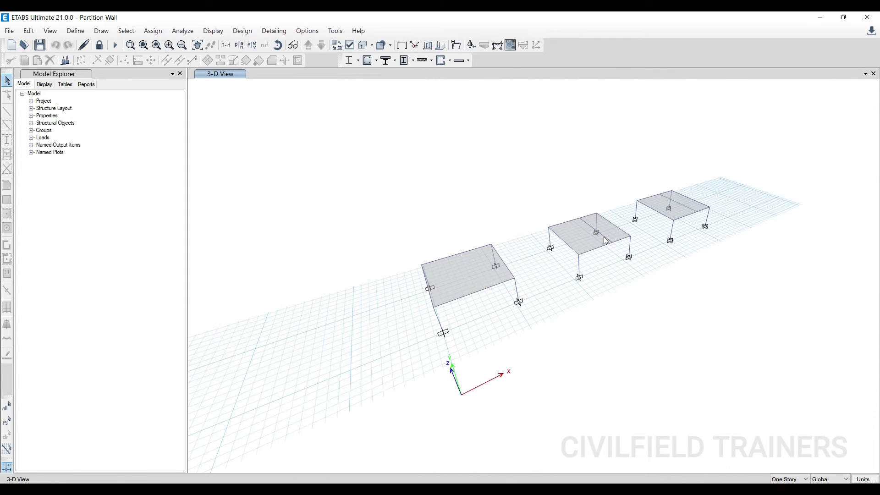
scroll(684, 208, up, 2)
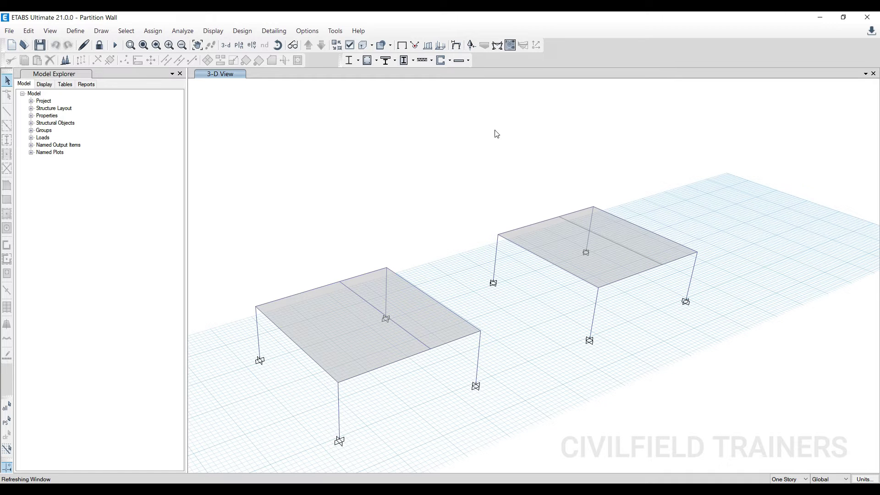
Display the Dead case deformed shape with Displacement UZ contours to compare the second and third slabs, and return to the undeformed shape.
click(460, 48)
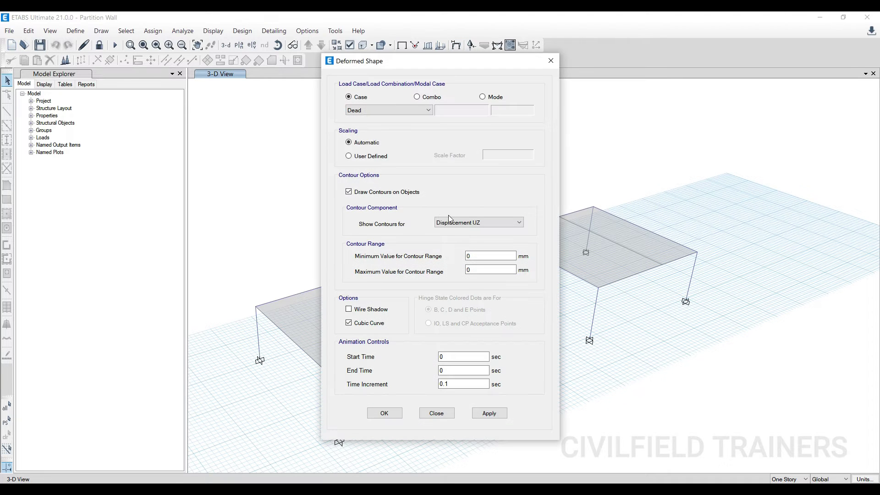
click(490, 414)
drag(517, 61, 224, 104)
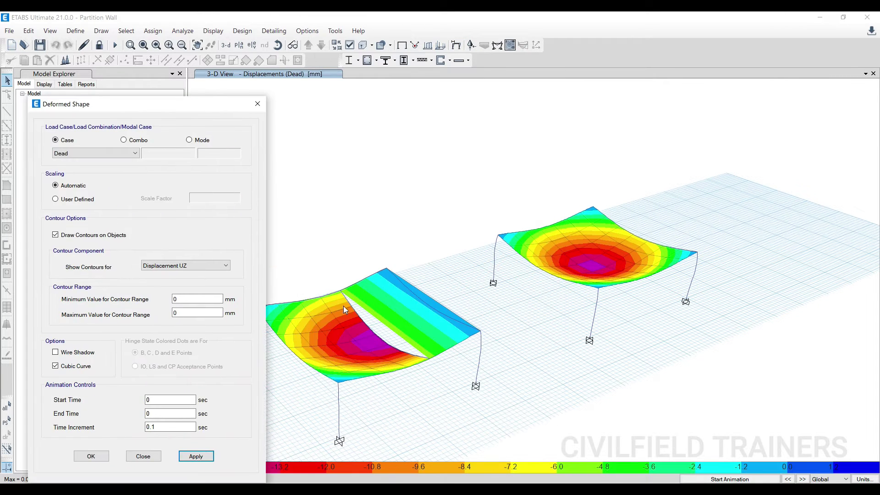
click(258, 104)
click(402, 45)
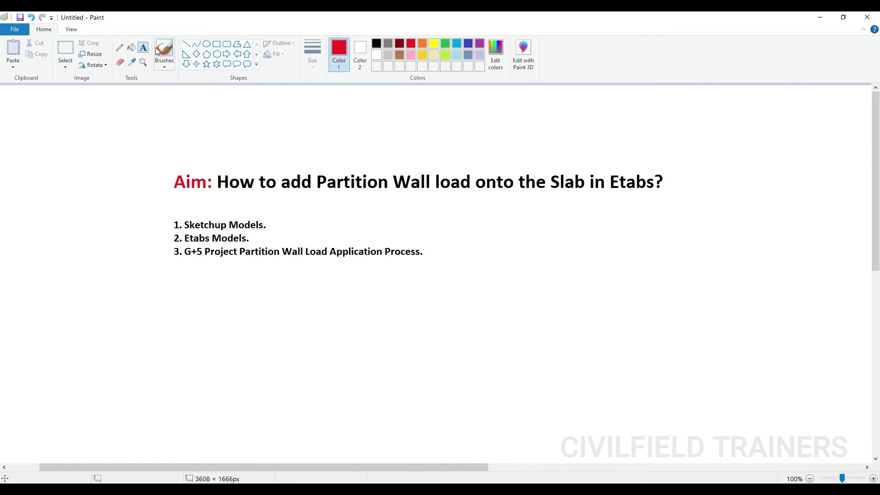
In Paint, add the red note "Null Beam Concept: No Mass. Transfers the load without deflection." below the numbered list.
click(143, 47)
drag(239, 277, 340, 339)
text(Null Beam )
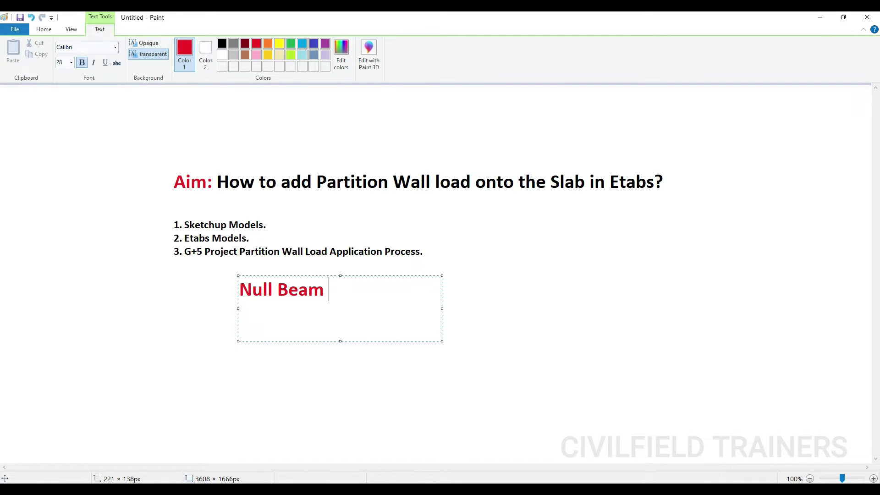
text(Concept)
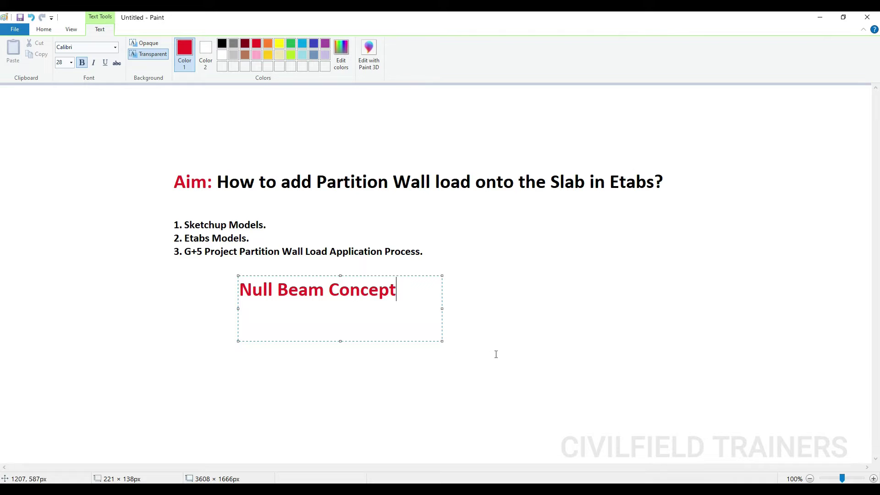
text(: No Mass)
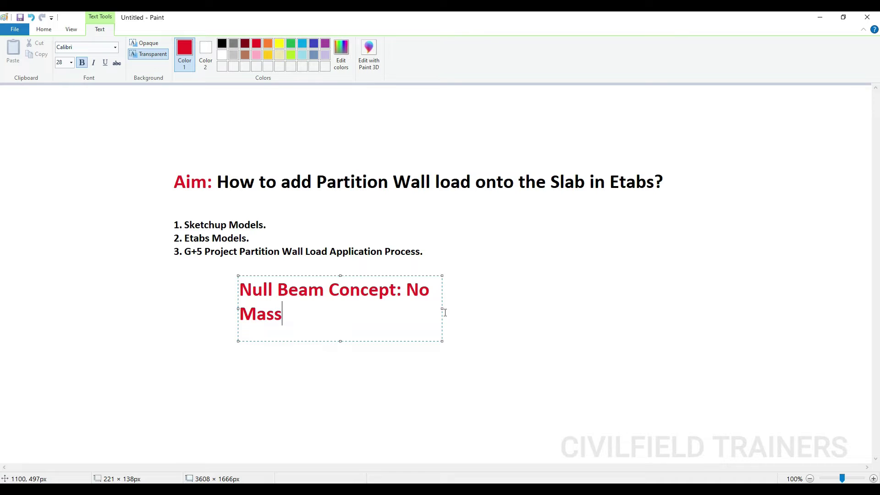
drag(443, 308, 572, 307)
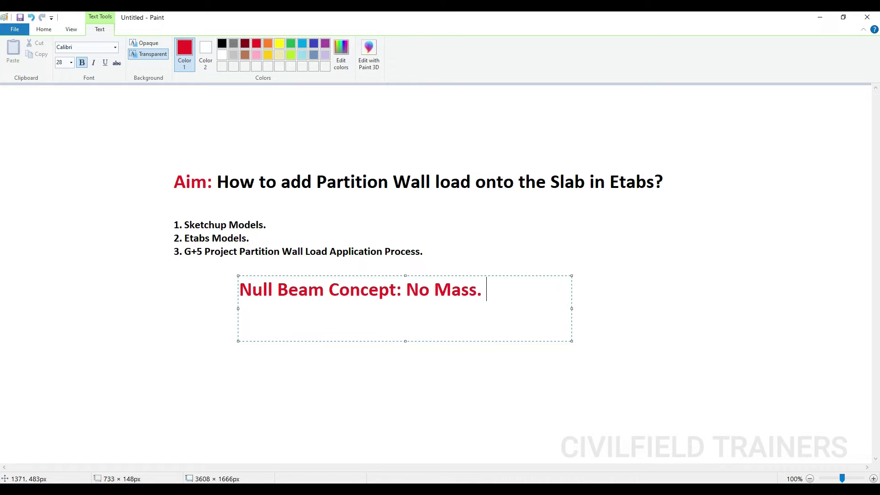
text(. Transfers the load)
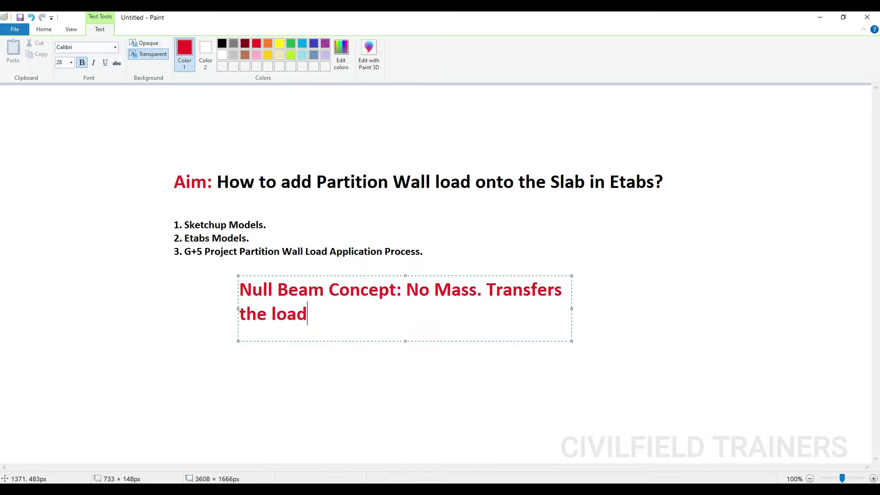
text( without deflection.)
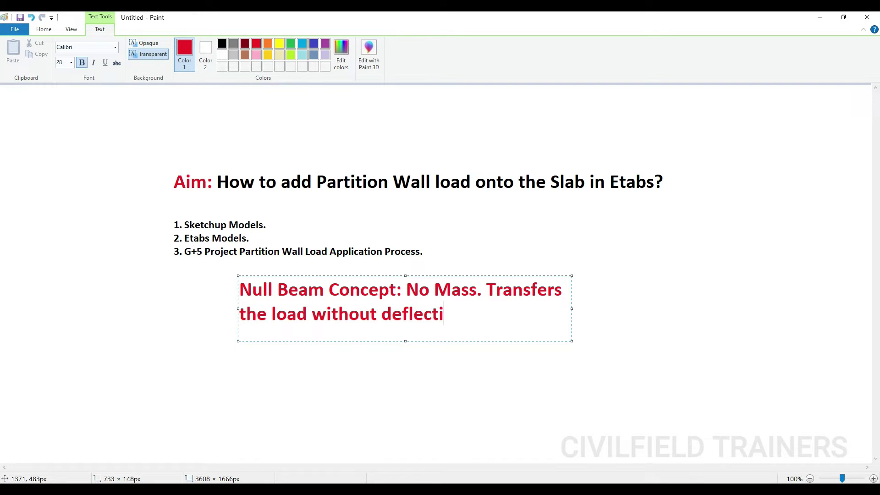
click(609, 264)
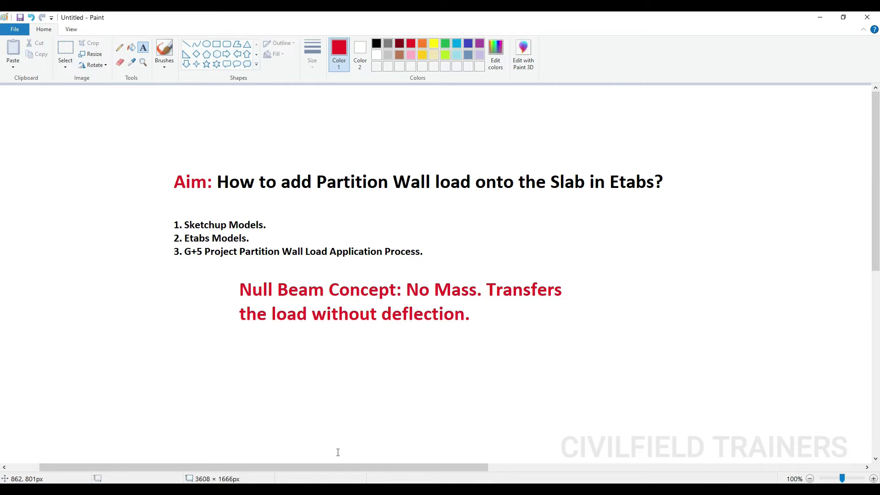
Switch to ETABS and inspect the geometry, assignments and loads of the null beam across the third slab.
click(310, 448)
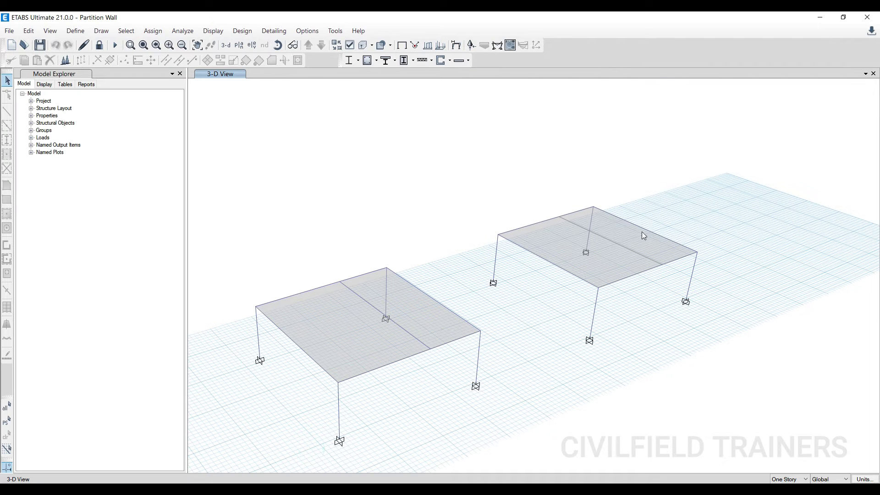
click(634, 255)
right_click(635, 255)
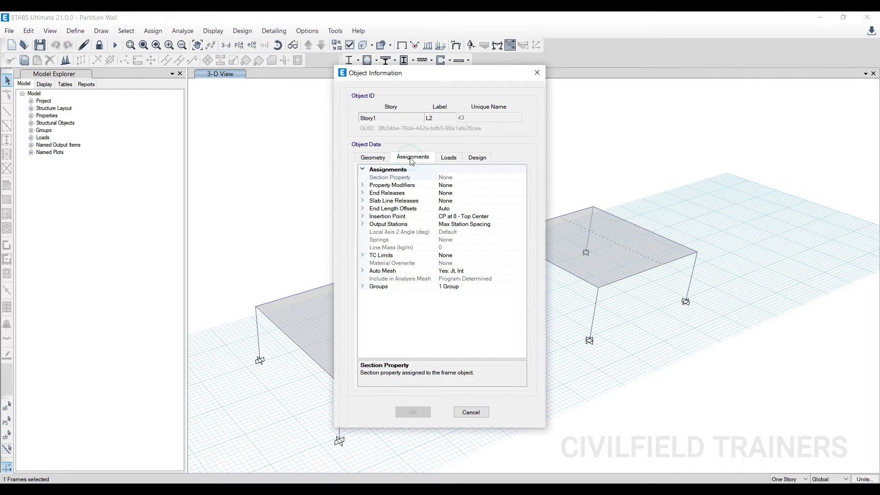
click(373, 157)
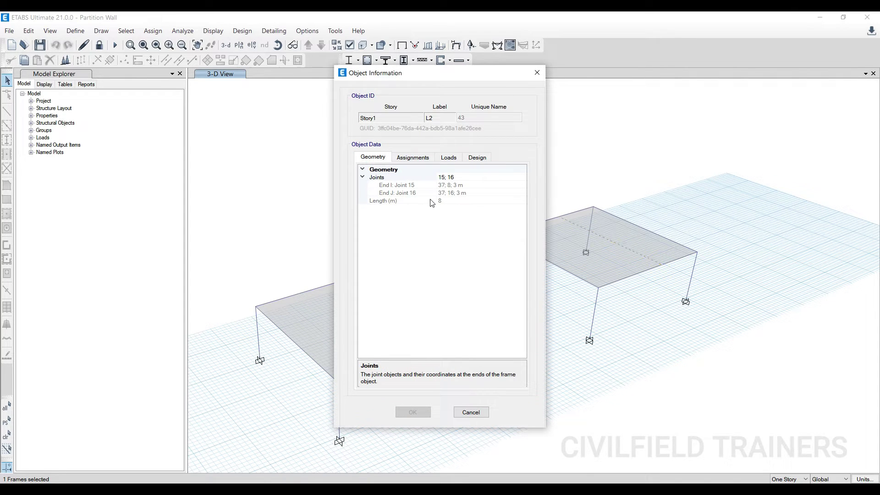
click(412, 157)
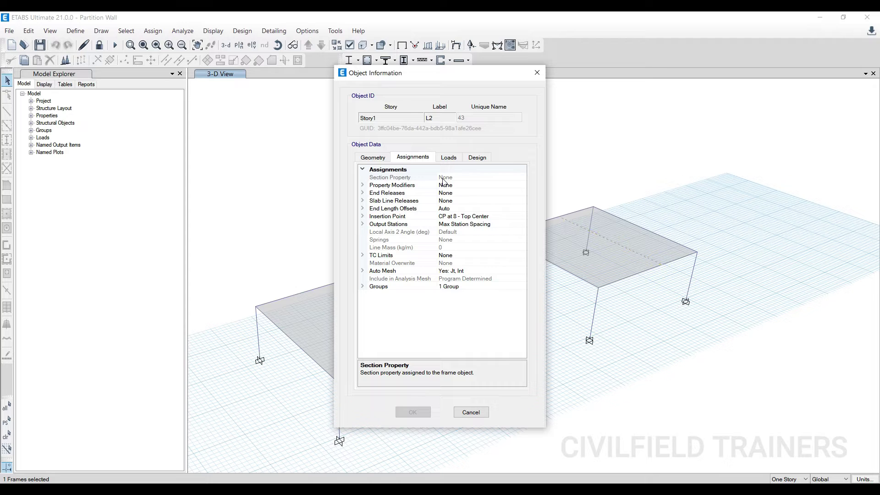
click(449, 159)
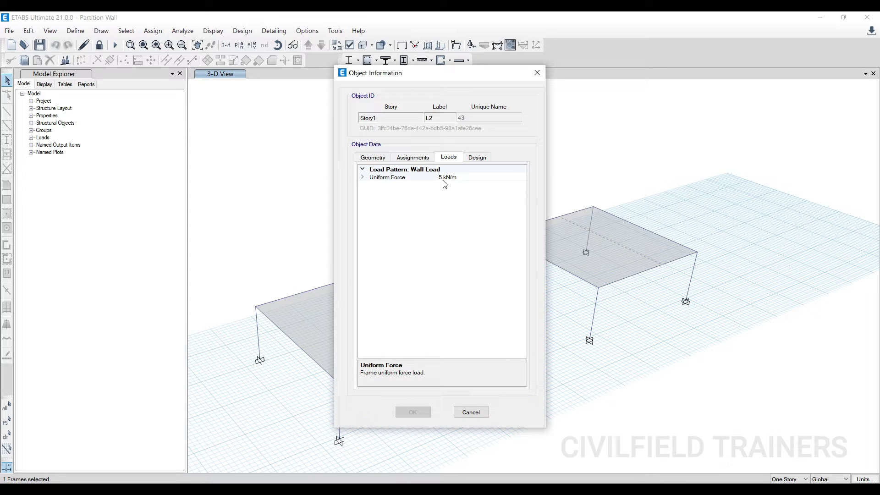
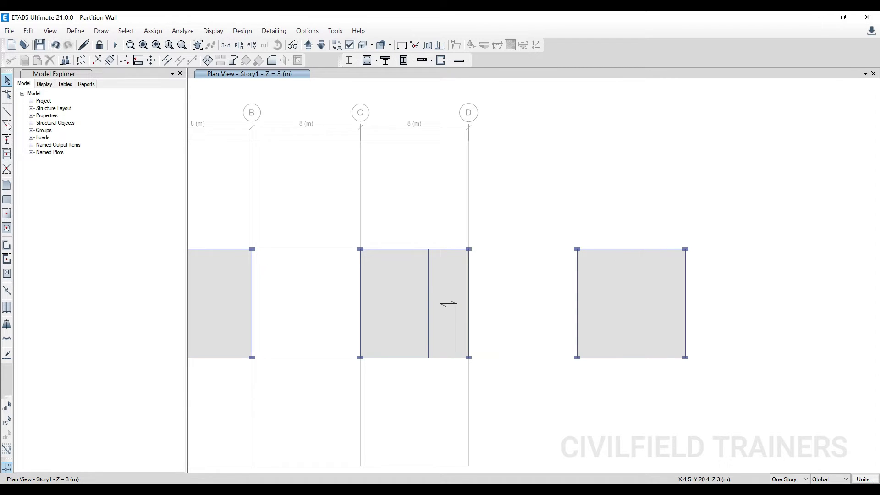
click(577, 300)
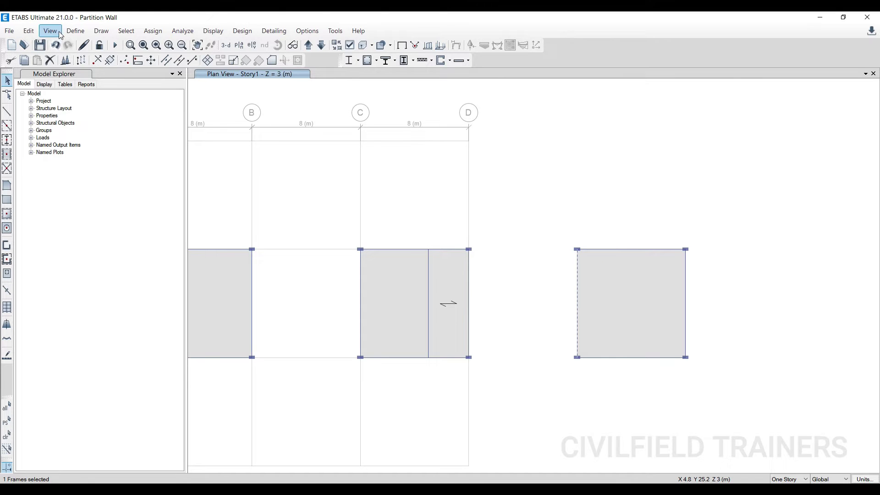
click(28, 31)
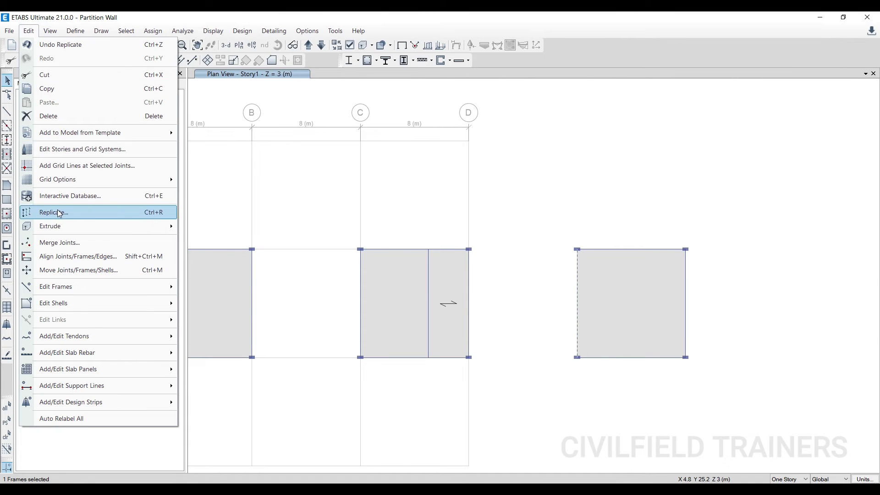
drag(210, 122, 632, 193)
click(7, 111)
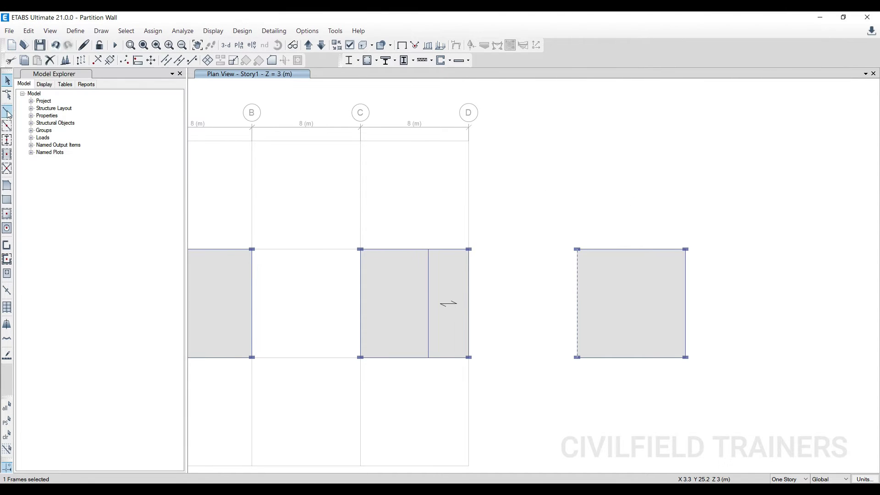
click(640, 249)
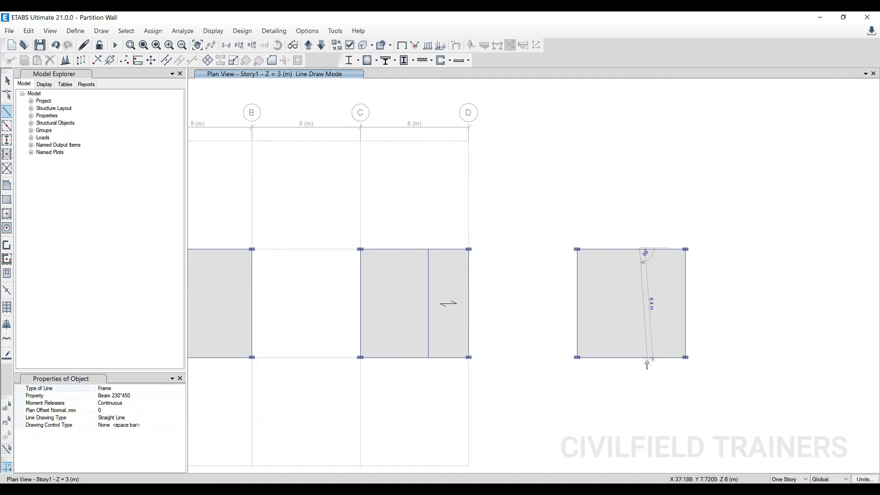
key(Escape)
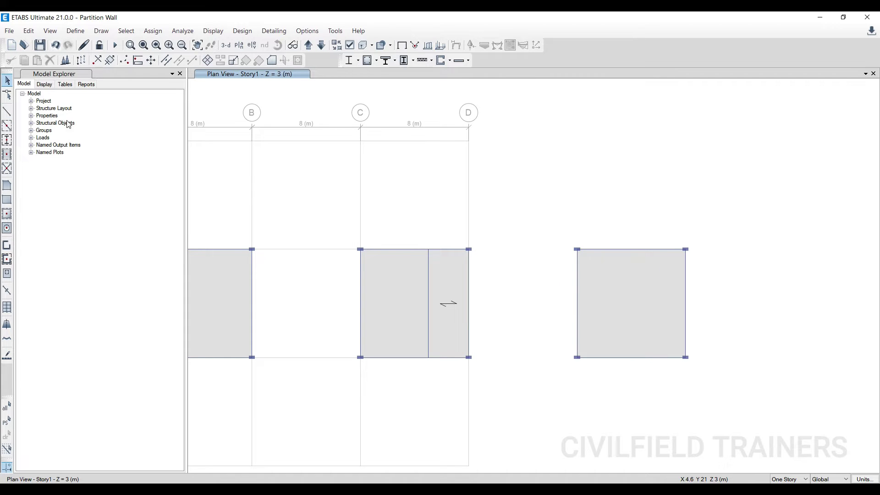
Replicate the left edge beam of the slab beyond grid D once, with dx 4.5 m and dy 0 m.
click(576, 291)
click(29, 31)
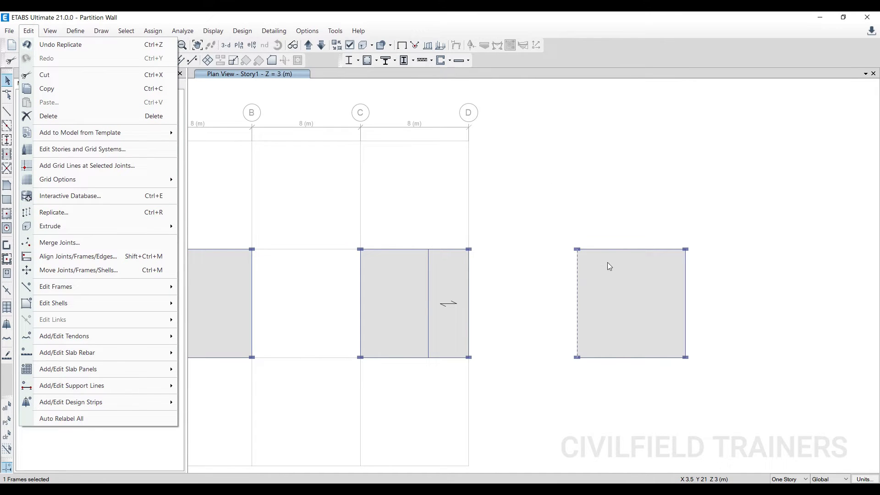
click(51, 213)
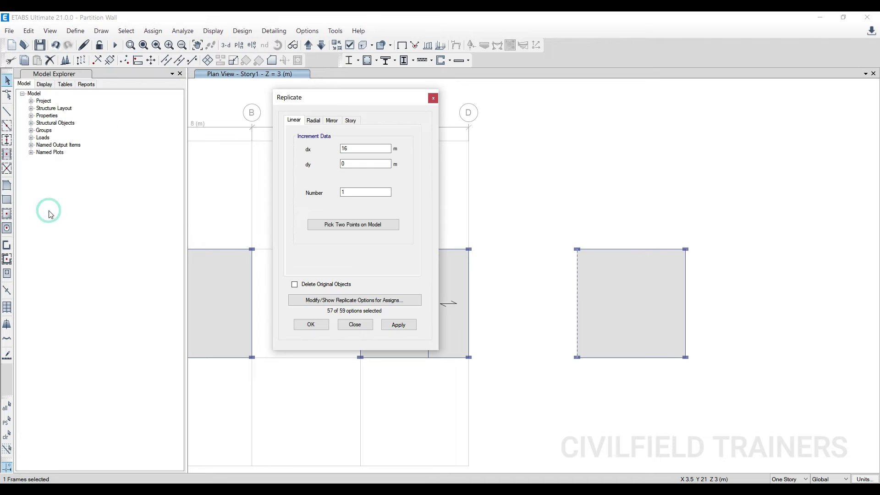
click(365, 149)
text(16)
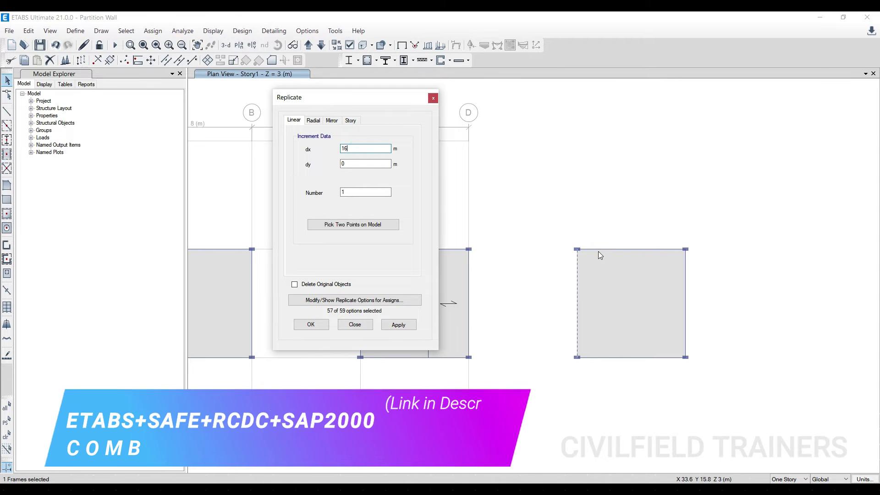
drag(382, 96, 238, 126)
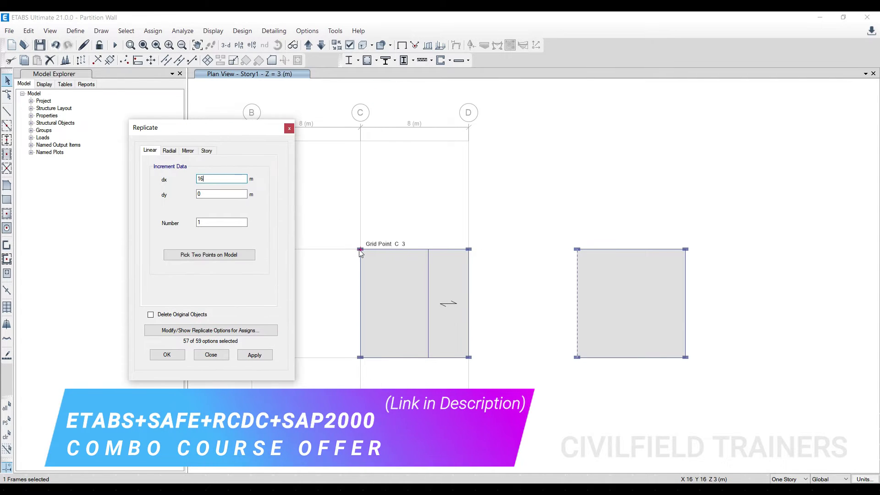
drag(205, 179, 168, 185)
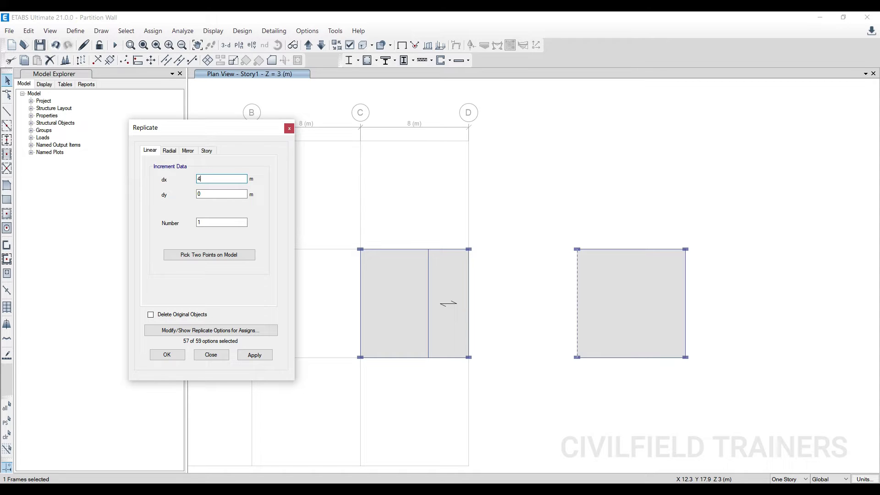
text(4.5)
click(215, 194)
click(255, 355)
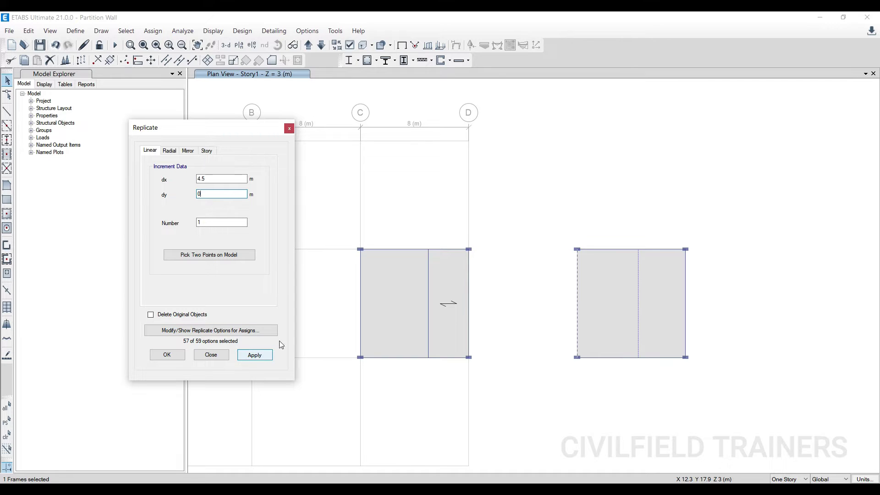
Try replicating the edge beam with dx 7 m, and return the copy to dx 4.5 m.
click(254, 355)
click(263, 358)
click(262, 360)
drag(215, 178, 180, 184)
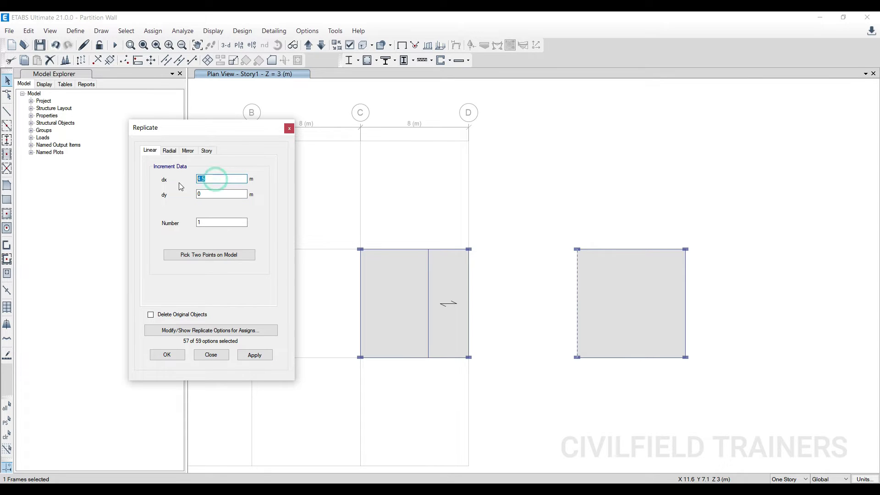
text(7)
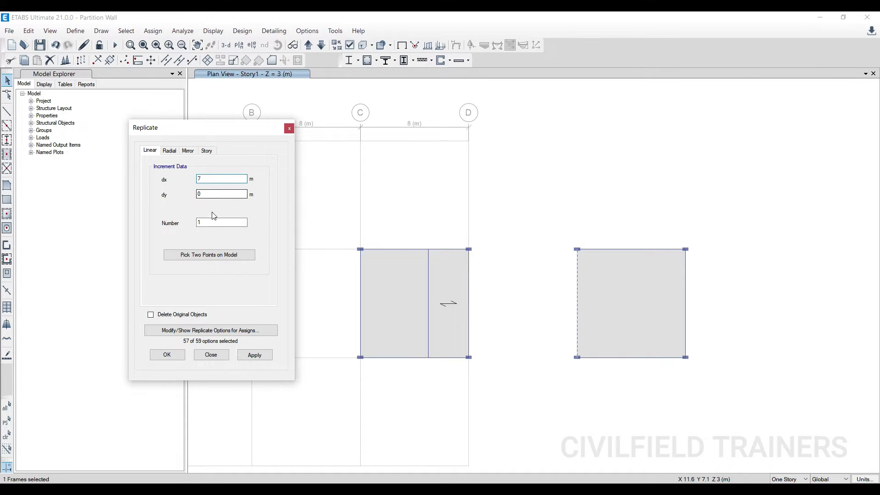
click(256, 357)
drag(218, 179, 170, 182)
click(252, 356)
click(209, 180)
click(217, 193)
click(263, 356)
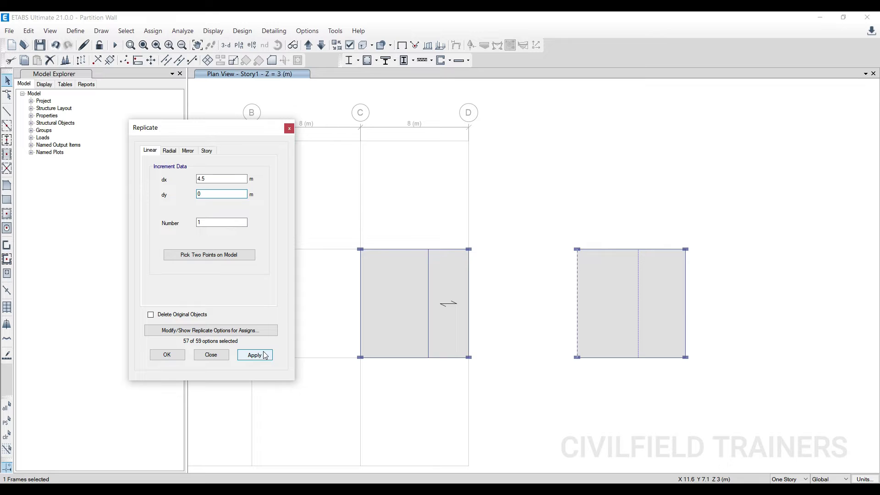
Remove the replicated beam and try replicating the edge beam with dx -4.5 m.
drag(216, 133, 443, 148)
click(483, 372)
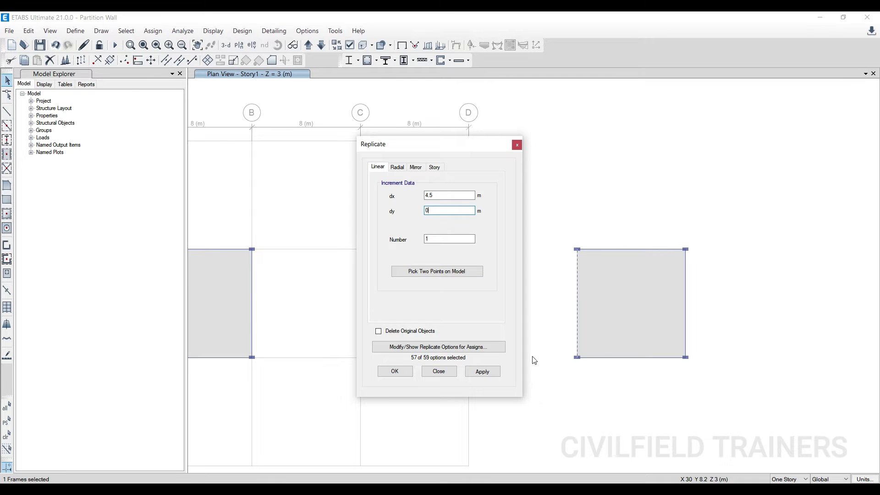
click(427, 195)
drag(435, 146, 297, 145)
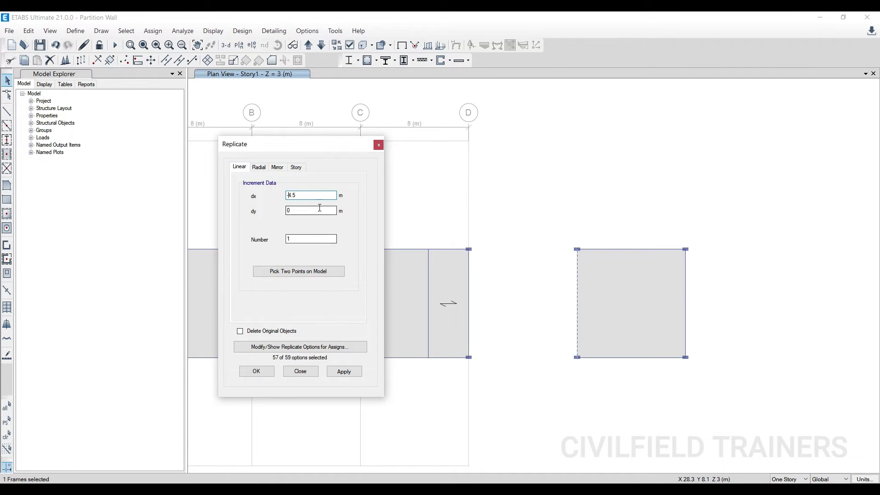
click(346, 371)
Set the replication back to dx 4.5 m and dy 0 m, apply it, and finish replicating the edge beam.
double_click(301, 195)
text(4.5)
click(316, 210)
click(345, 376)
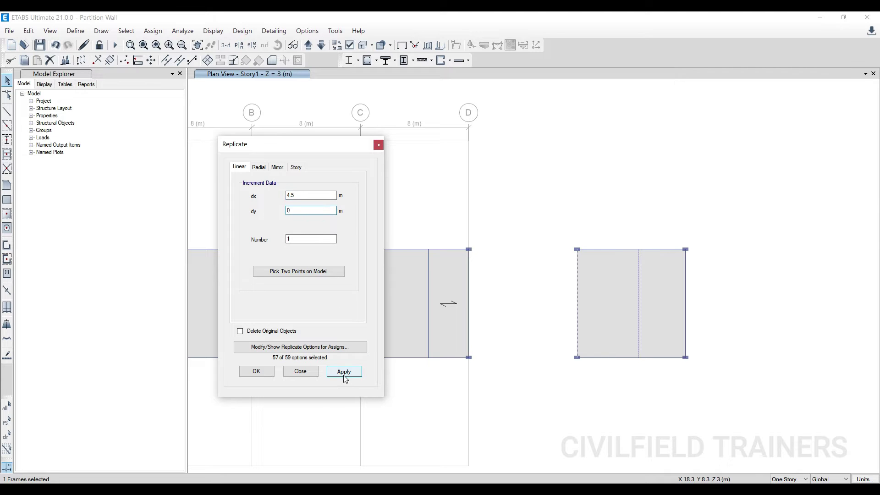
click(378, 145)
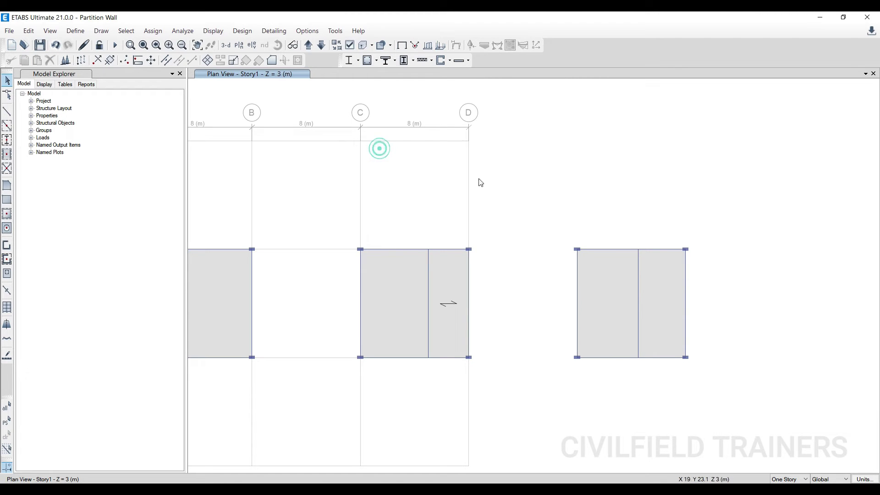
Inspect the loads and assignments of the replicated beam across the slab beyond grid D.
right_click(639, 296)
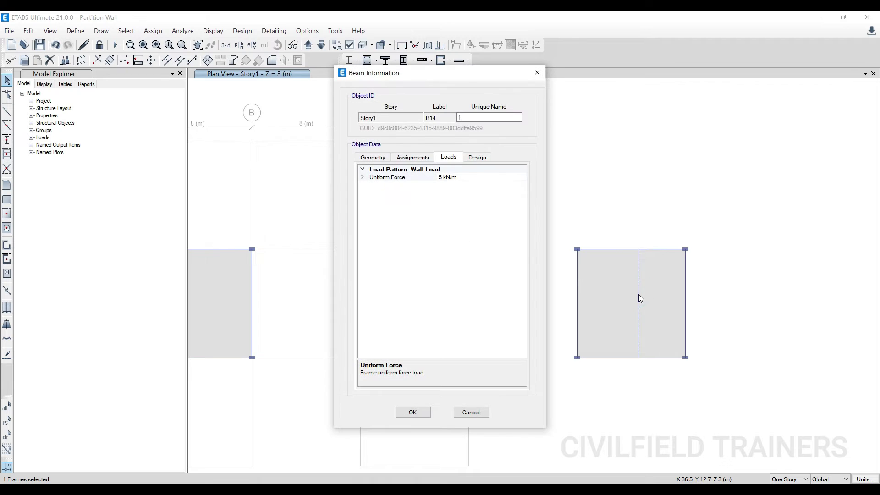
click(412, 157)
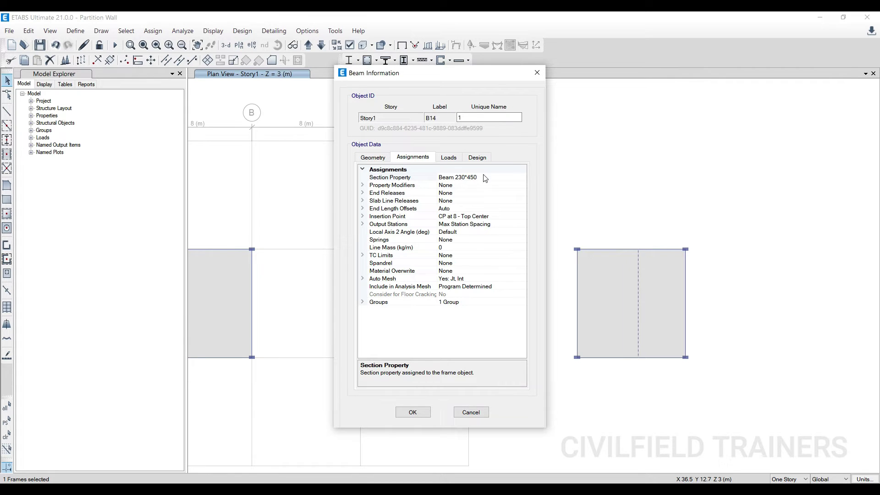
click(538, 74)
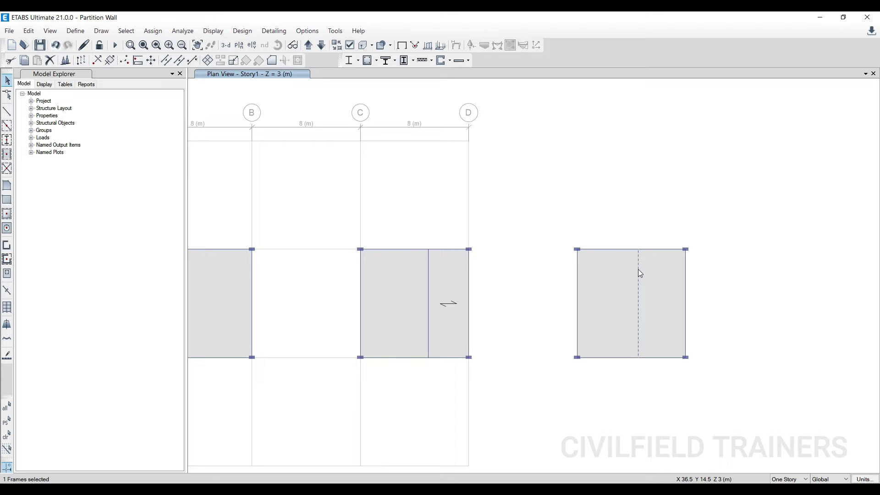
Assign the section property None to the replicated beam to turn it into a null beam.
click(638, 270)
click(154, 31)
mouse_move(167, 58)
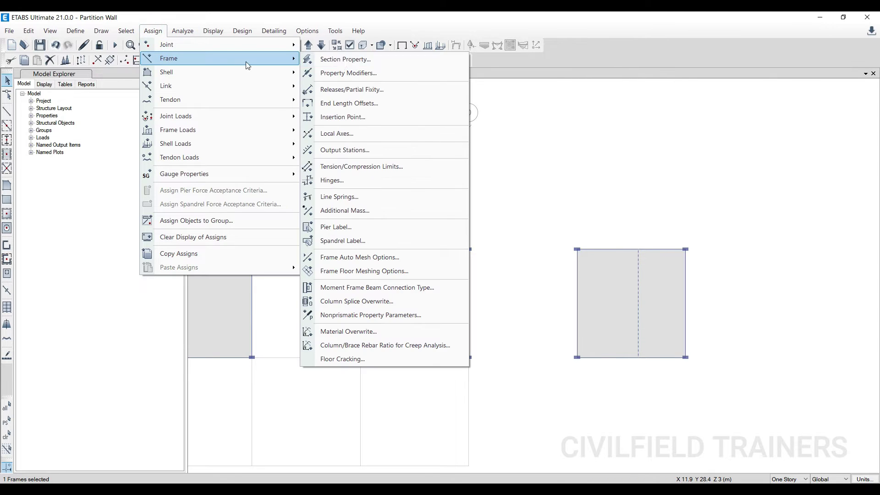
click(343, 60)
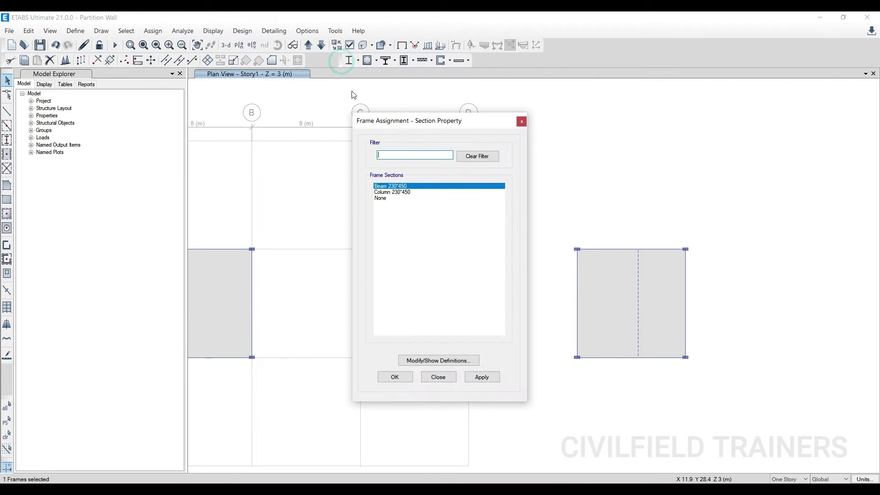
click(378, 200)
click(482, 377)
click(400, 377)
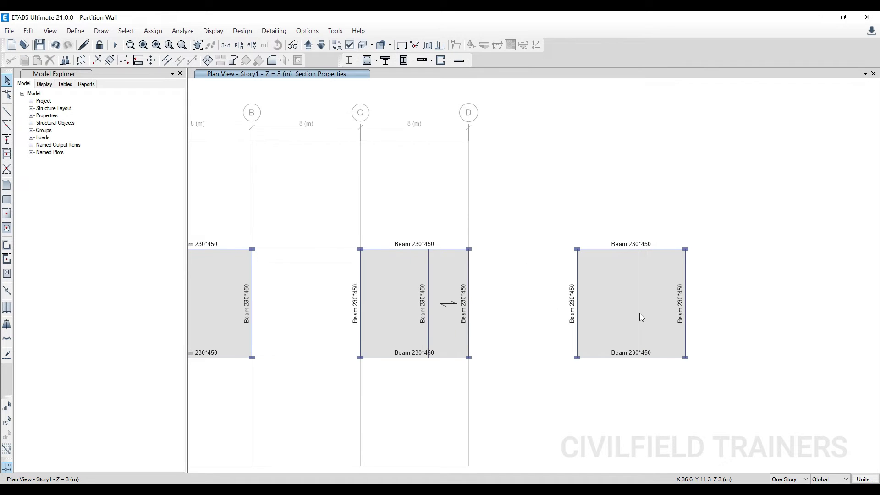
Change the null beam's section property to Beam 230*450 in its object information.
right_click(639, 311)
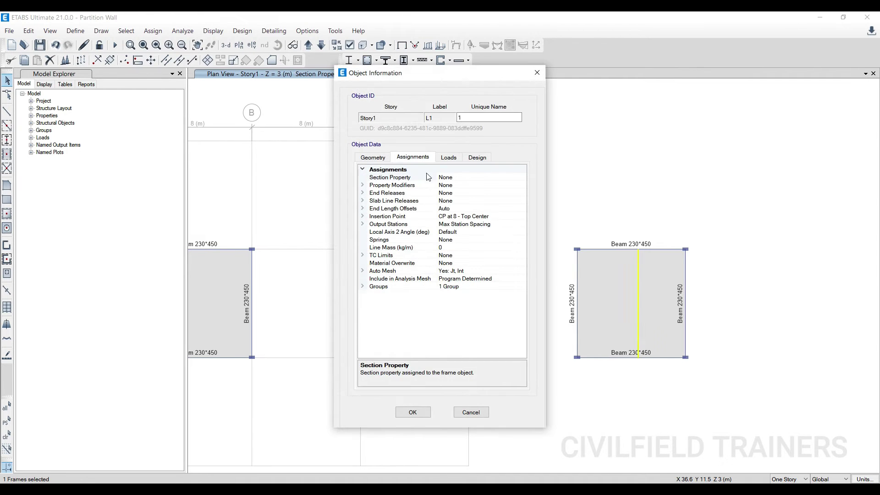
click(409, 158)
click(462, 179)
click(522, 177)
click(458, 185)
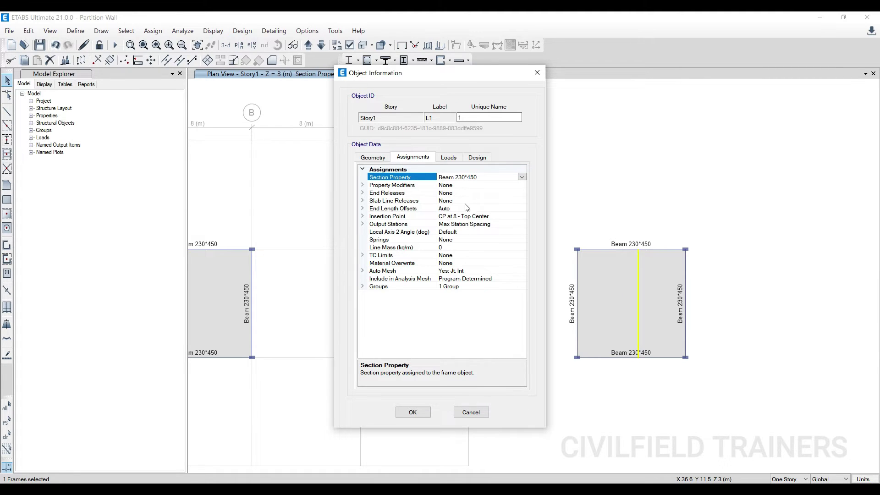
click(413, 412)
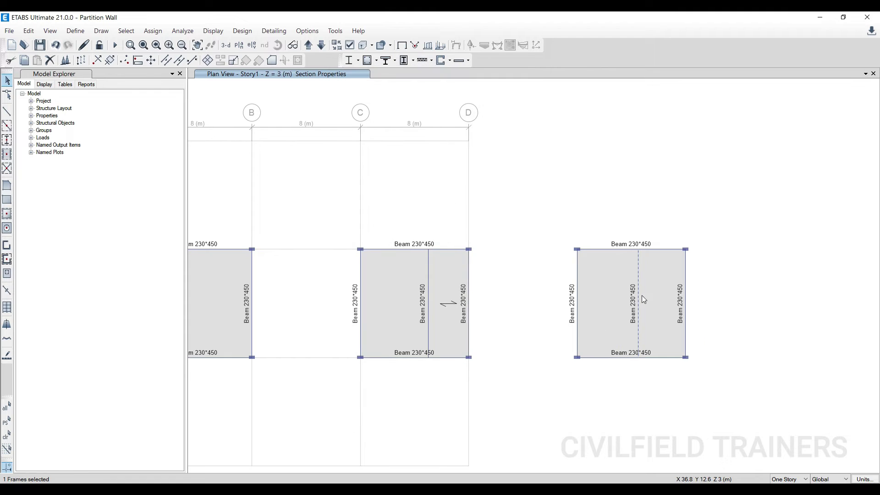
Set the replicated beam's section property to None through its beam information.
right_click(637, 289)
click(478, 170)
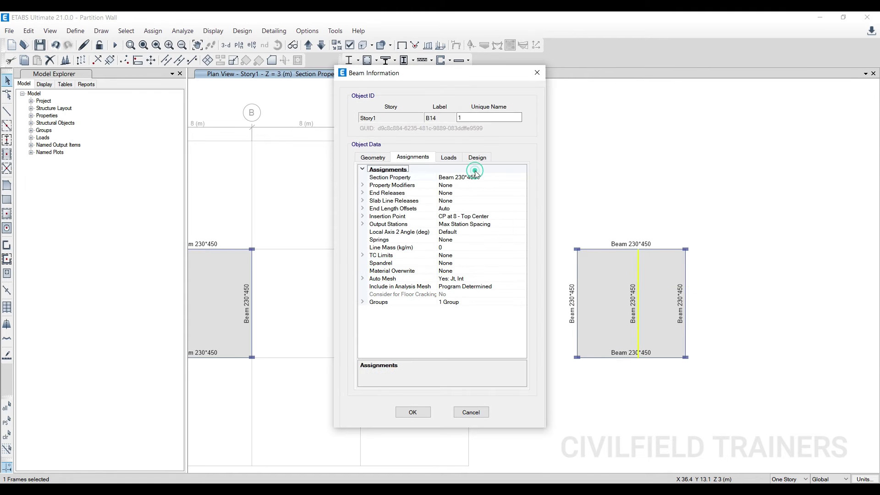
click(482, 176)
click(522, 177)
click(455, 200)
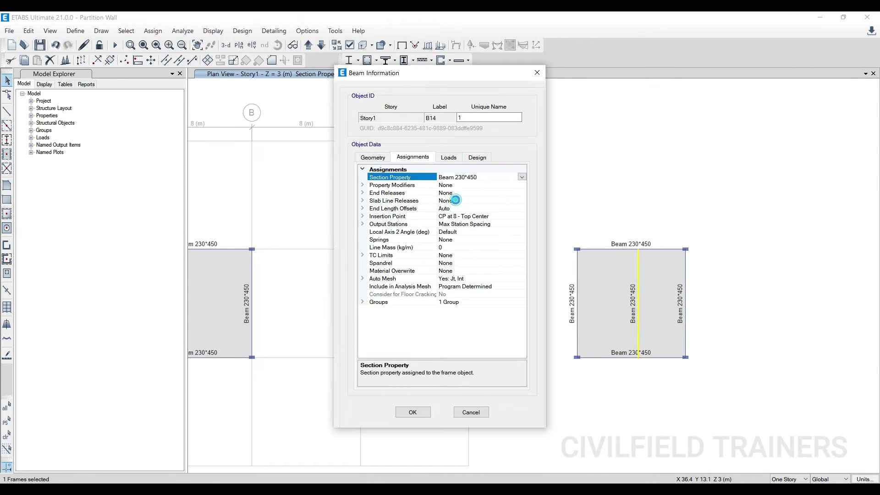
click(412, 412)
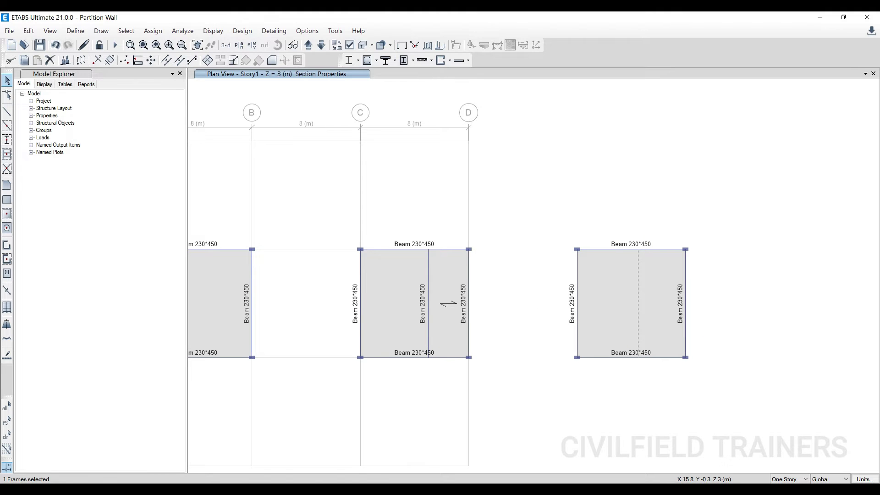
Switch to SketchUp, examine the partition wall and the slab's underside, and return to ETABS.
mouse_move(315, 490)
click(316, 489)
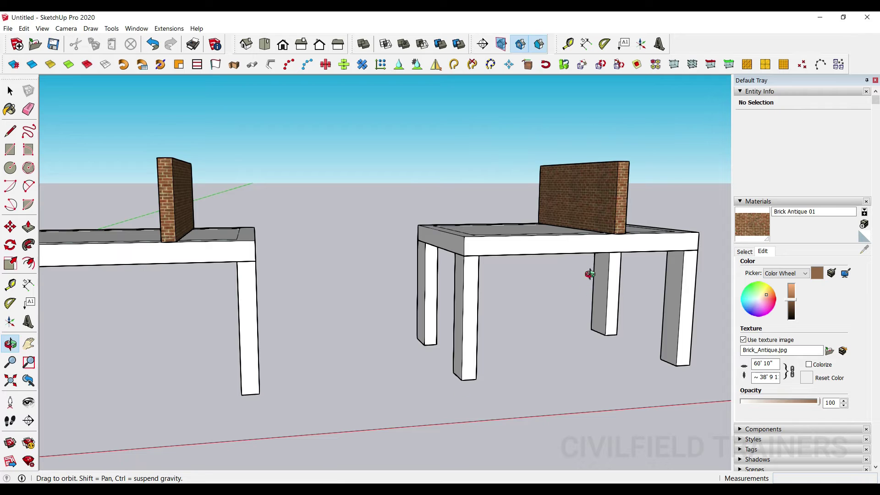
drag(593, 334, 599, 224)
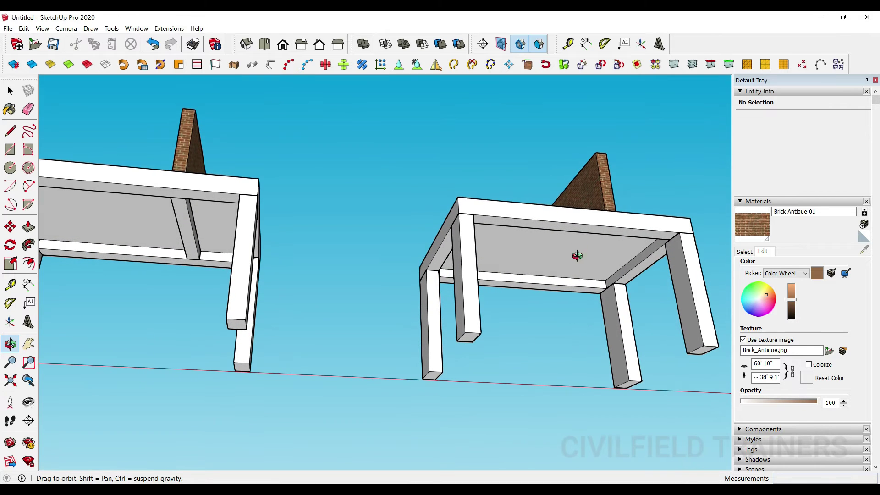
click(821, 17)
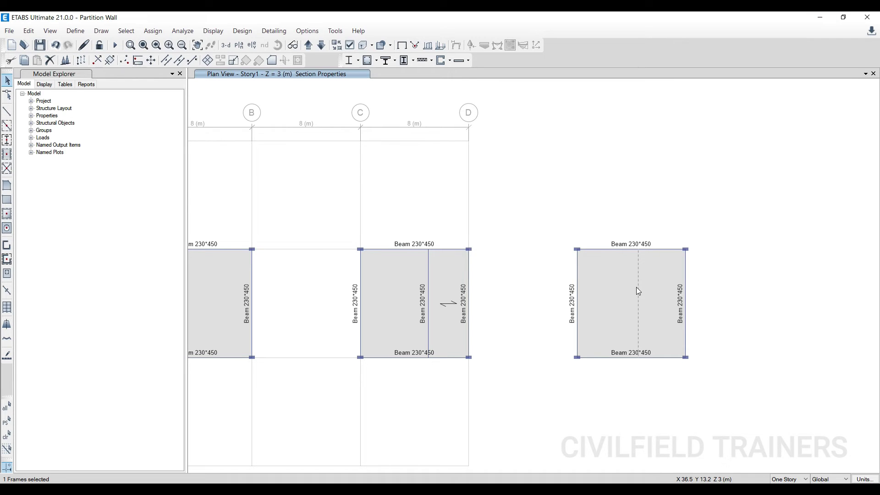
Assign a uniform distributed frame load of 5 kN/m in the Wall Load pattern to the null beam.
click(153, 31)
mouse_move(179, 130)
click(328, 143)
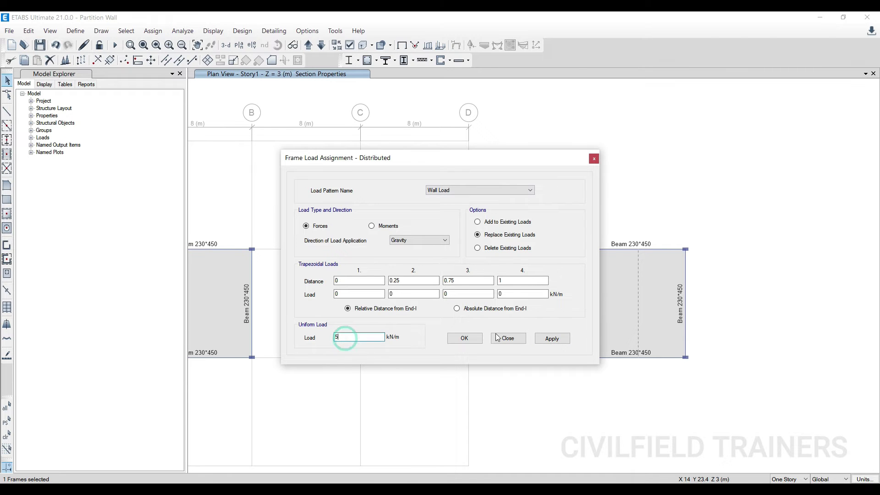
click(552, 339)
click(464, 339)
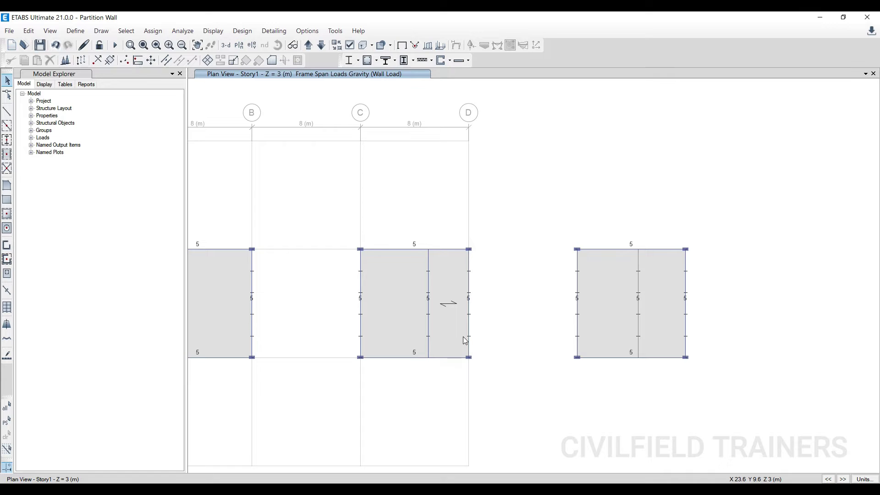
scroll(542, 304, down, 3)
scroll(438, 314, up, 3)
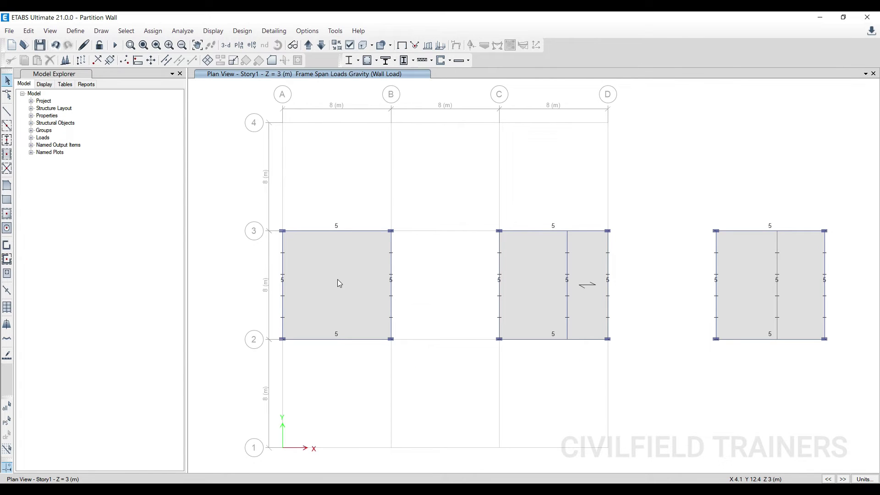
click(340, 278)
click(183, 31)
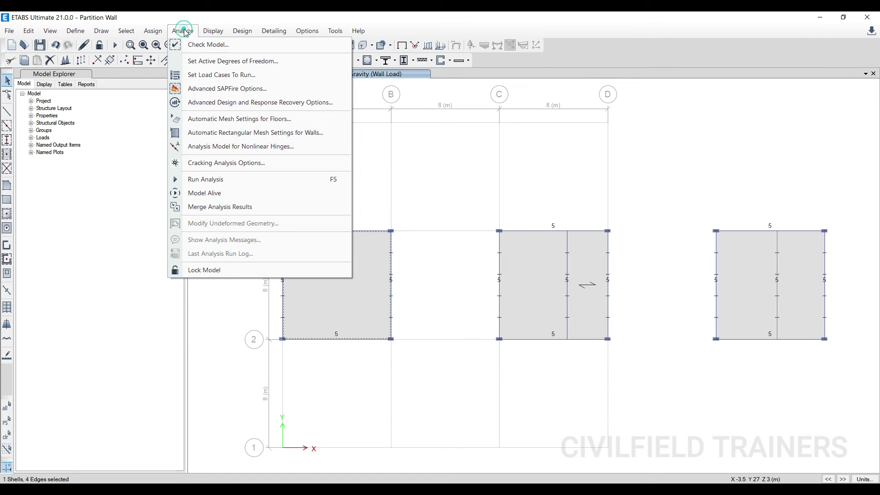
click(183, 31)
click(153, 31)
mouse_move(178, 133)
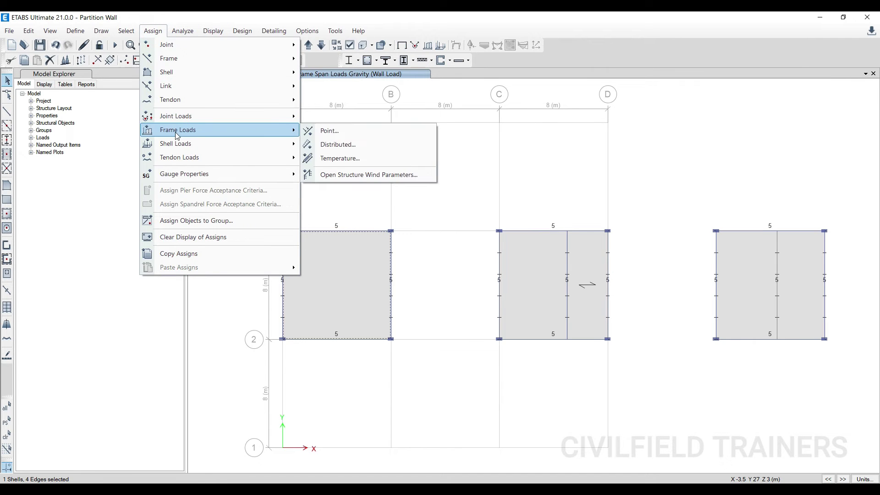
click(337, 145)
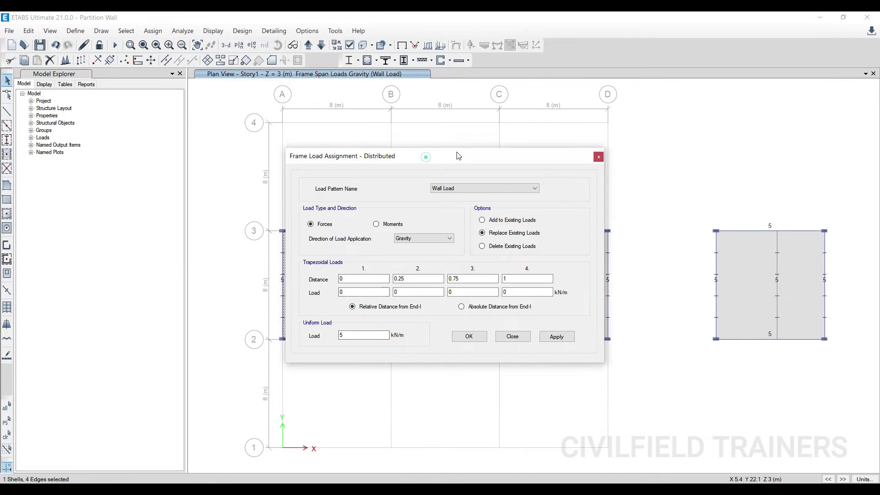
drag(459, 156, 613, 134)
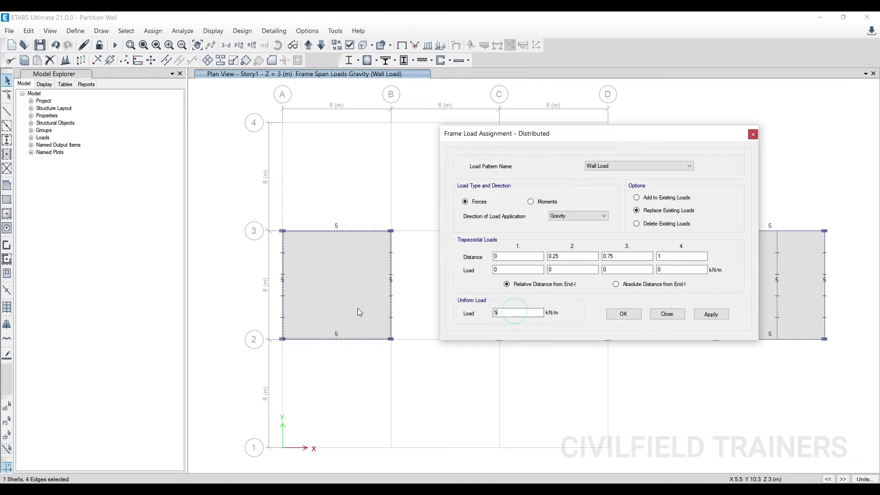
click(360, 312)
click(349, 299)
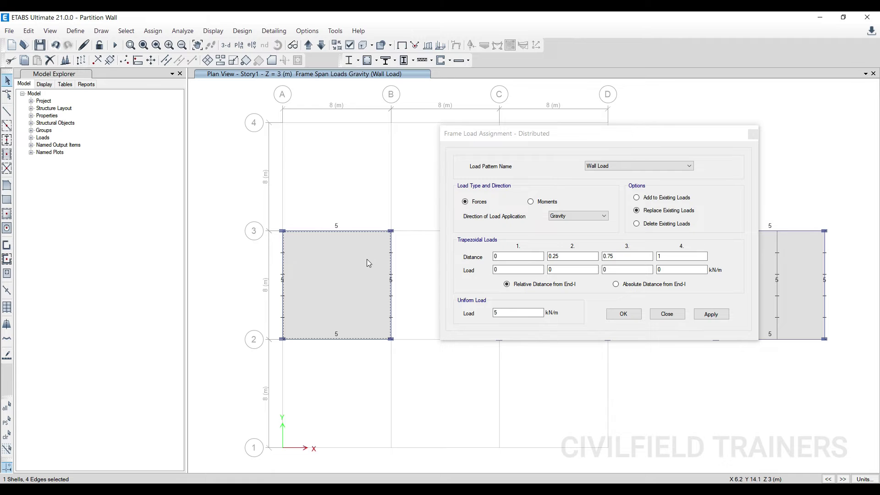
click(753, 133)
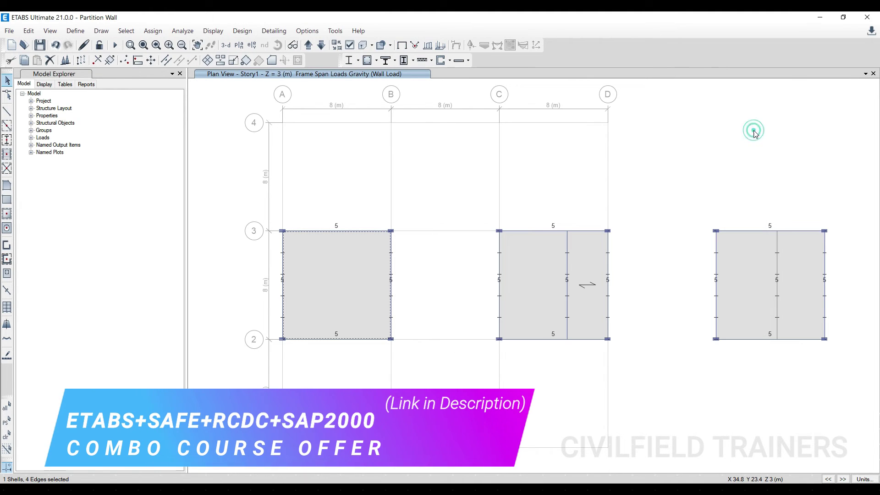
click(352, 284)
Inspect the wall loads on the slab panels, examine the slab and beam reinforcement in the VLC site video, and return to ETABS.
middle_drag(714, 268, 534, 273)
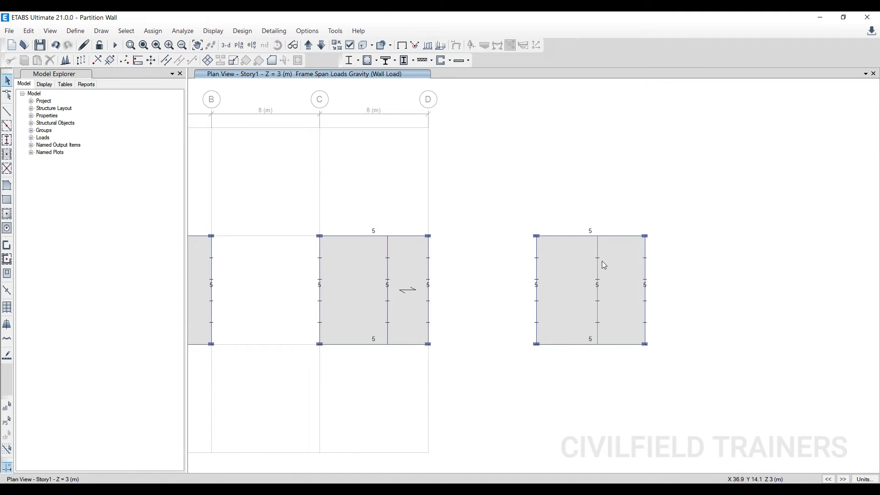
scroll(469, 273, down, 3)
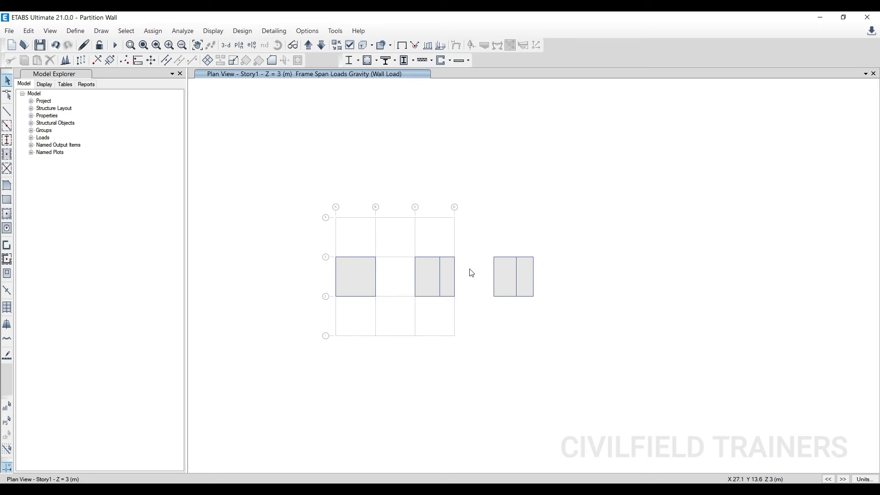
scroll(384, 284, up, 3)
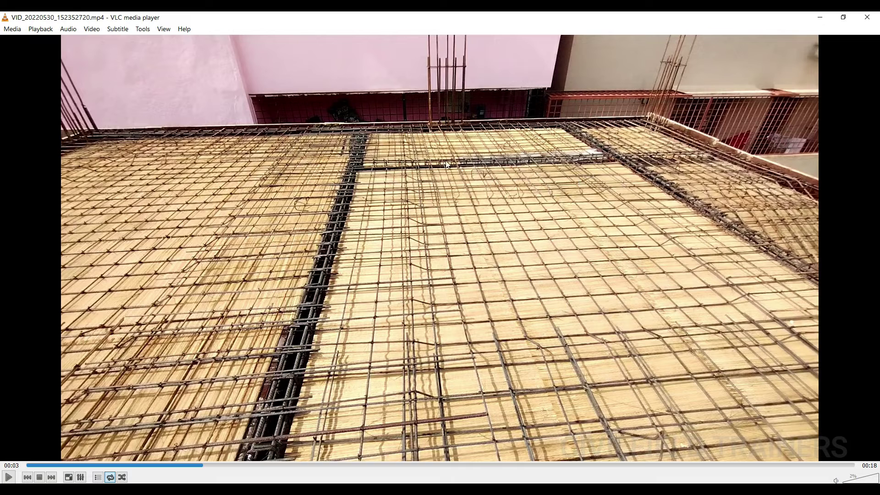
click(825, 20)
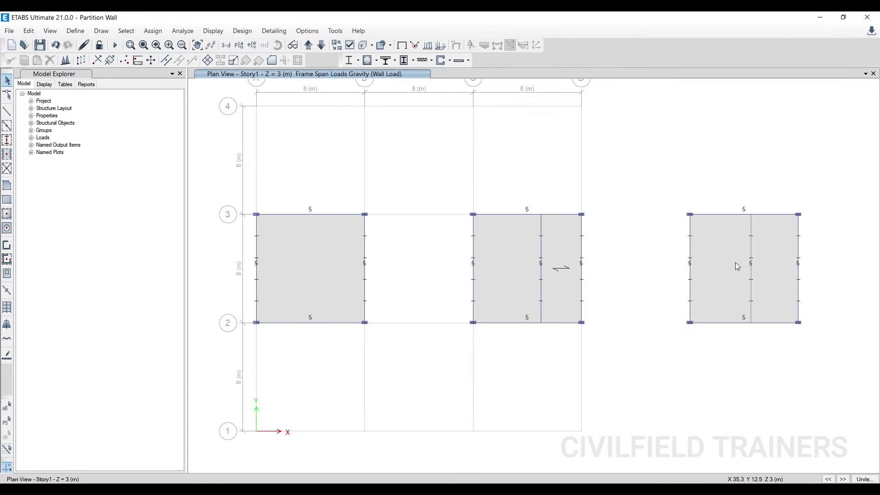
Run the analysis and display the deformed shape with UZ displacement contours for the 1.5 (DL+LL) combination.
middle_drag(629, 260, 570, 260)
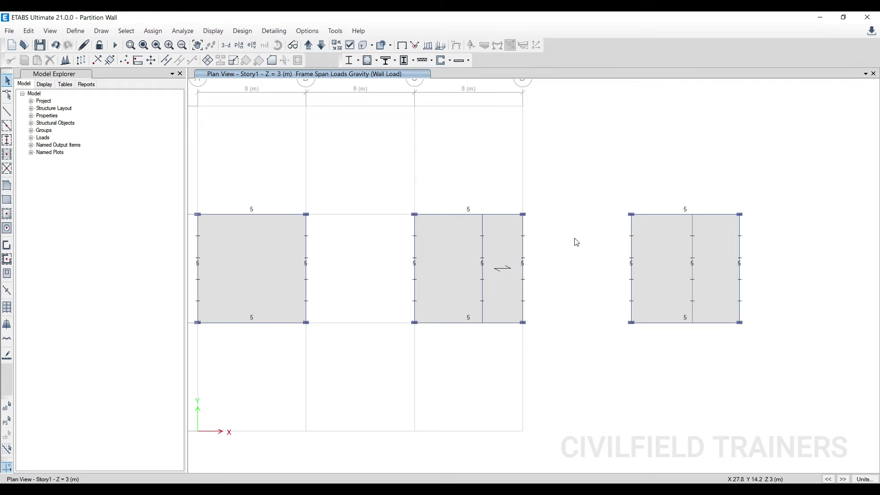
click(115, 45)
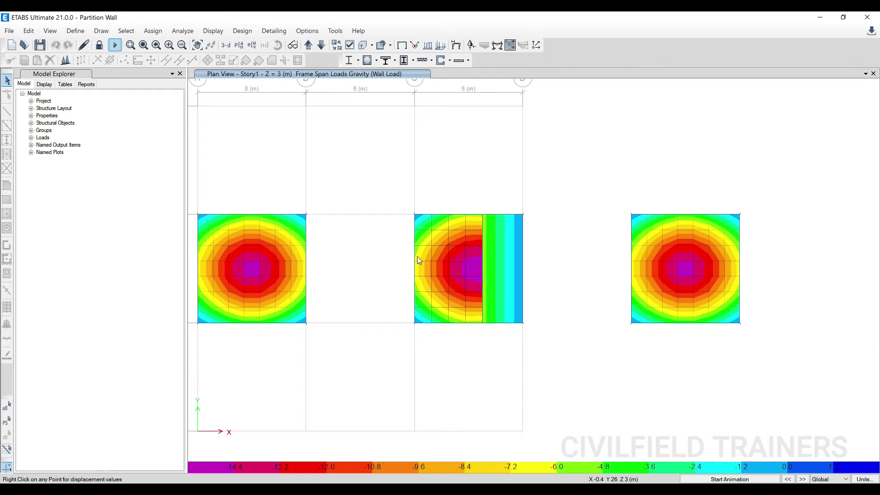
middle_drag(447, 373, 484, 365)
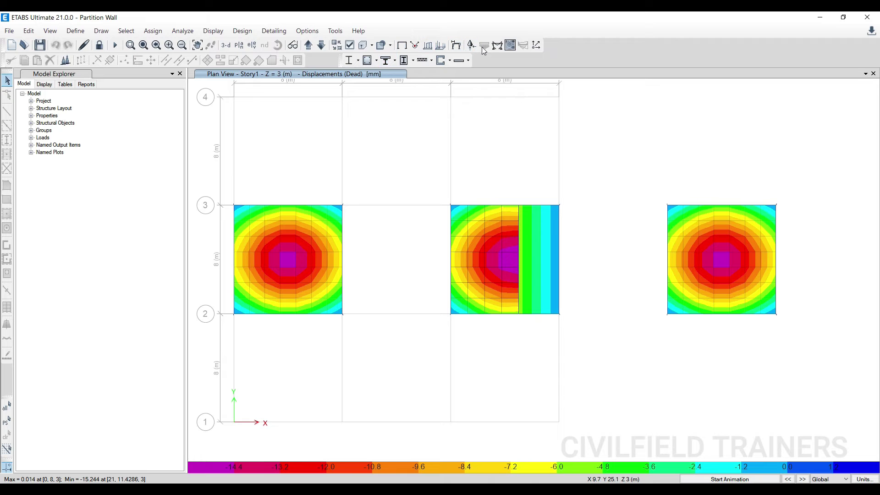
click(459, 48)
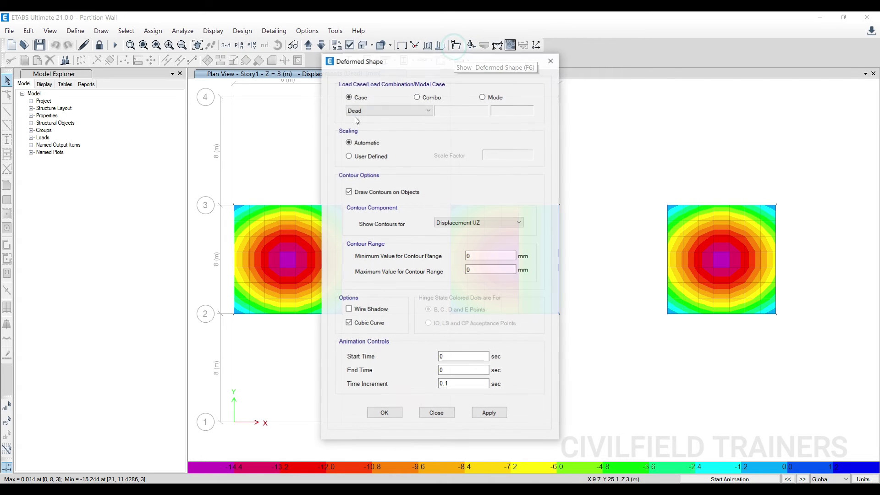
click(435, 97)
click(489, 414)
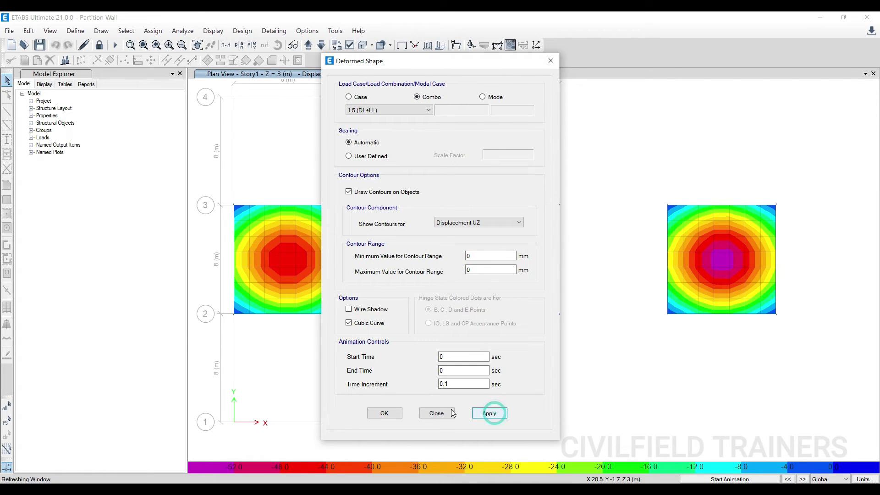
click(384, 413)
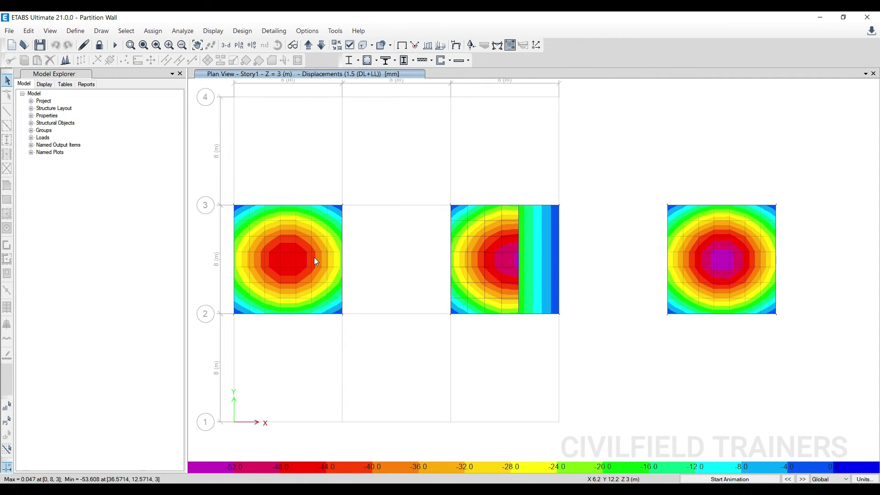
Display the tabulated Fz support reactions for 1.5 (DL+LL) in 3D and compare them across the three slab models.
click(224, 48)
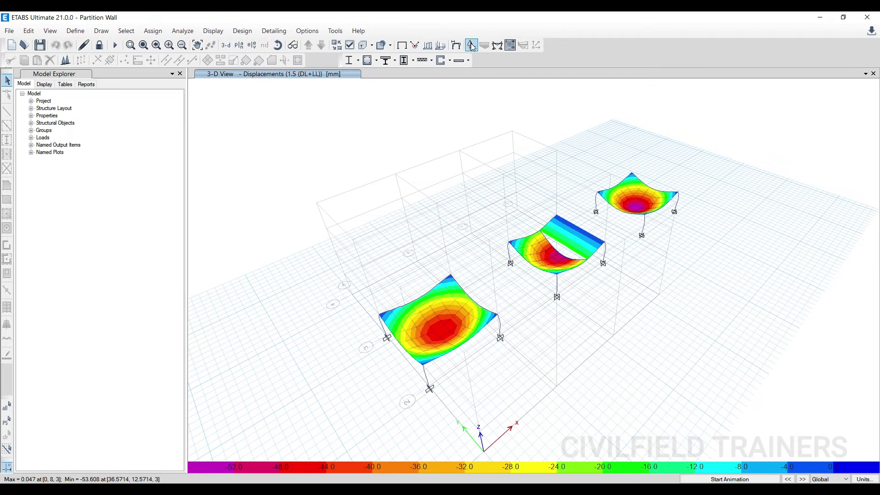
click(472, 44)
click(215, 341)
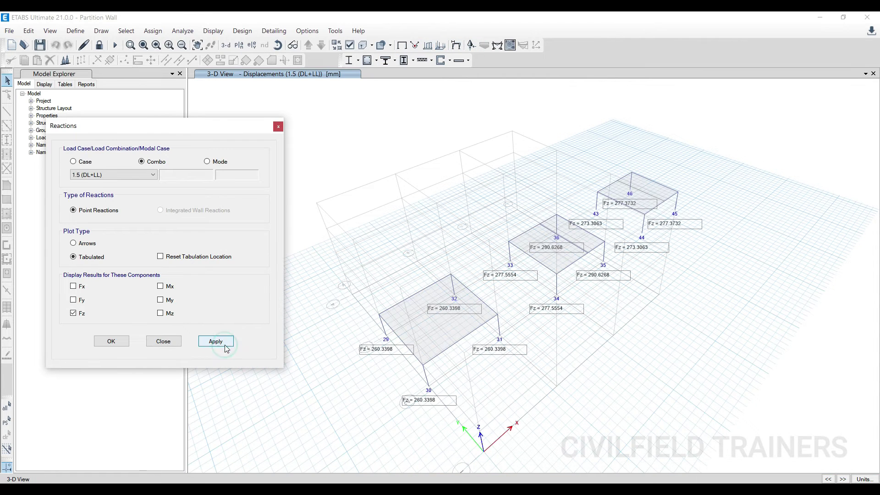
click(278, 126)
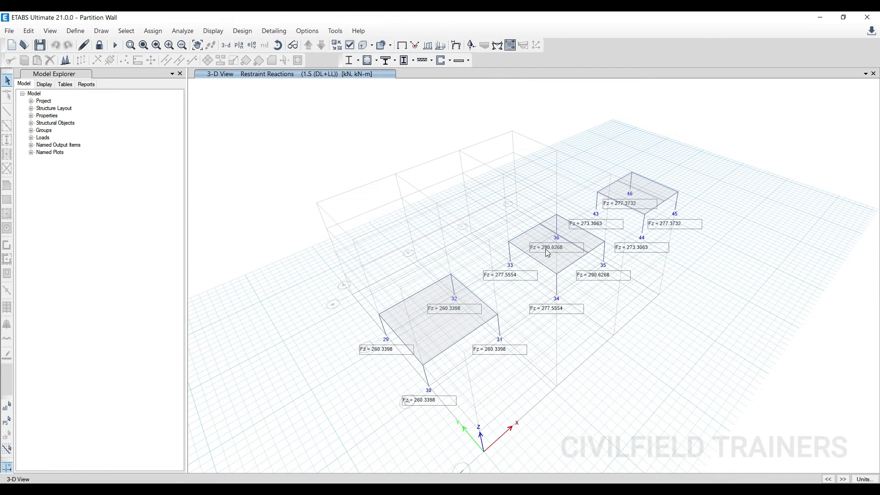
scroll(548, 253, up, 3)
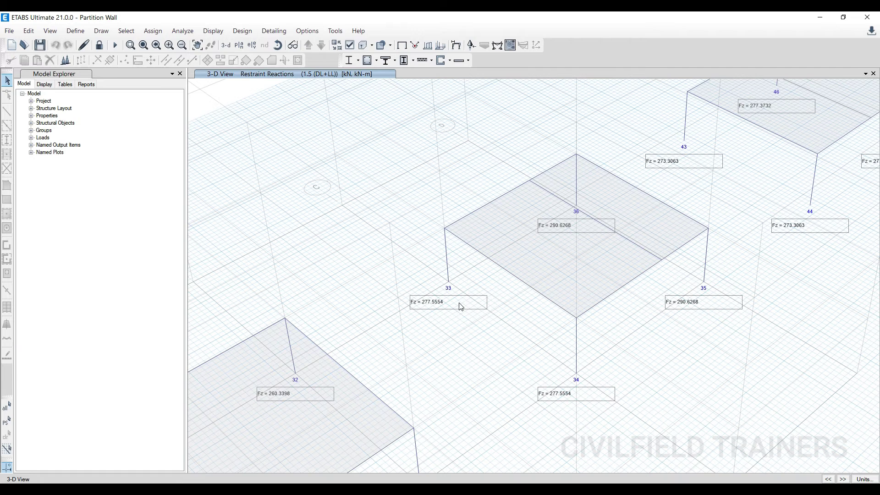
middle_drag(666, 325, 492, 435)
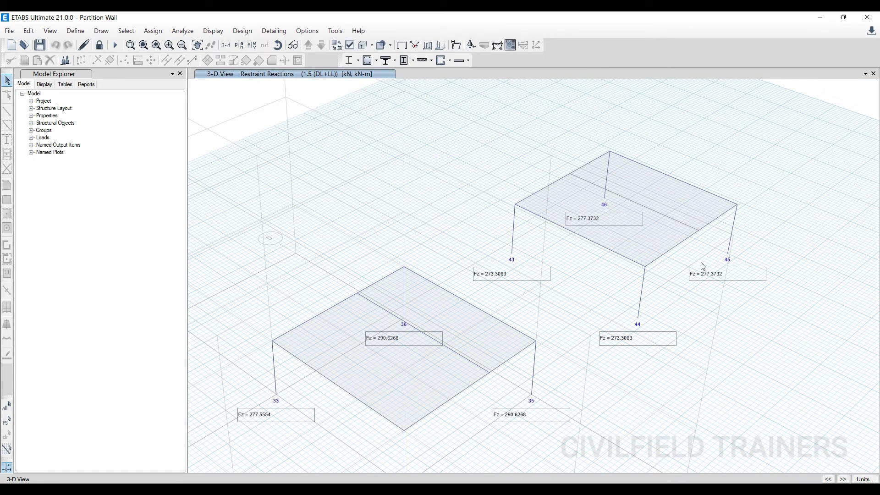
scroll(419, 238, down, 2)
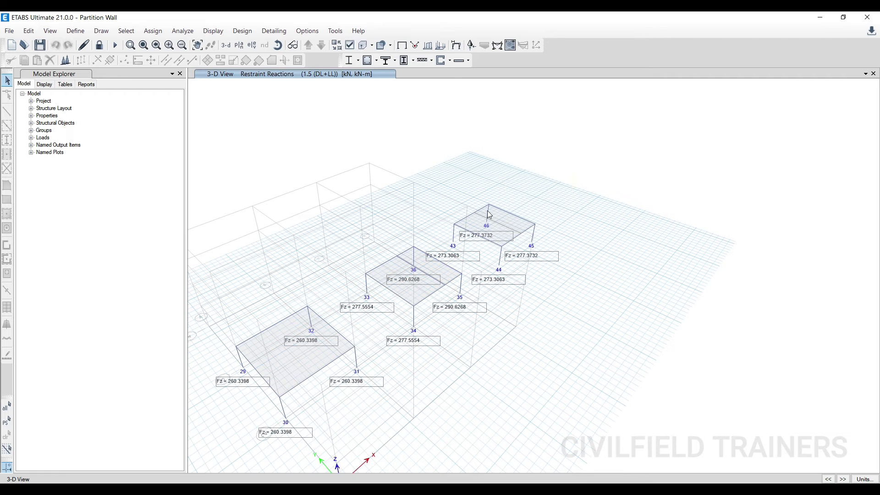
Display the Moment 3-3 diagram for 1.5 (DL+LL) and examine the middle model with the actual intermediate beam.
click(472, 46)
click(486, 383)
click(393, 382)
scroll(524, 227, up, 5)
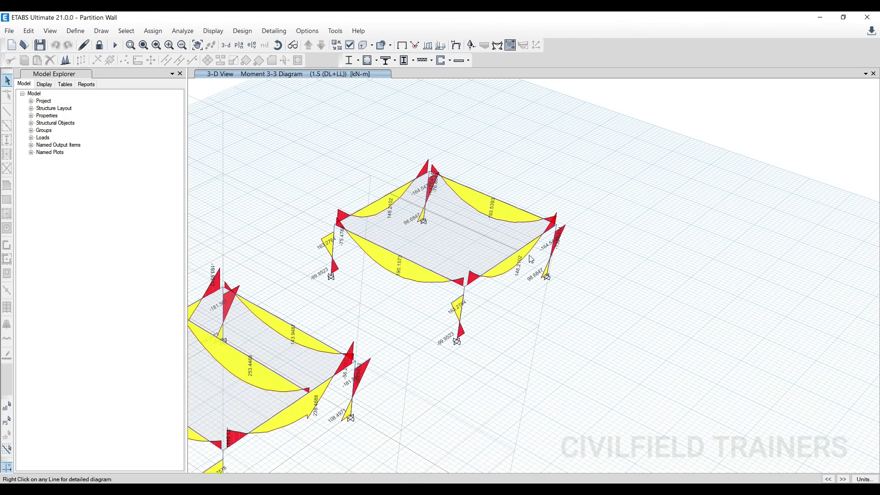
middle_drag(301, 404, 315, 363)
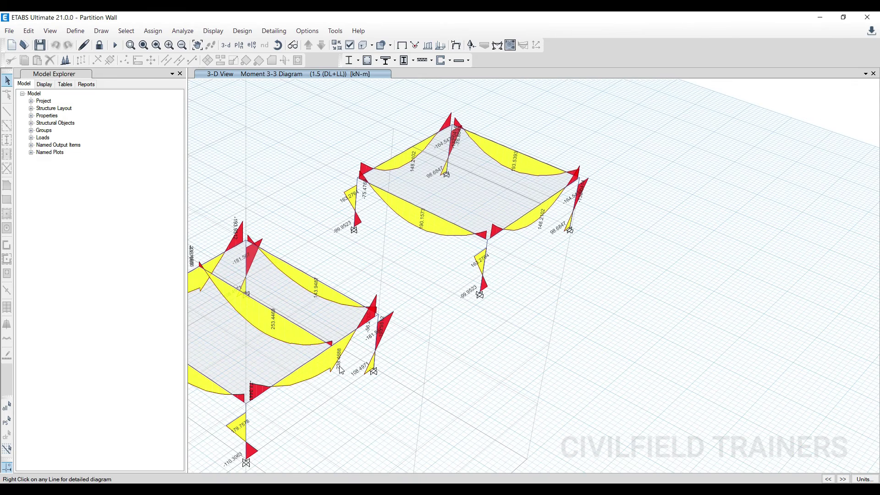
middle_drag(281, 334, 363, 329)
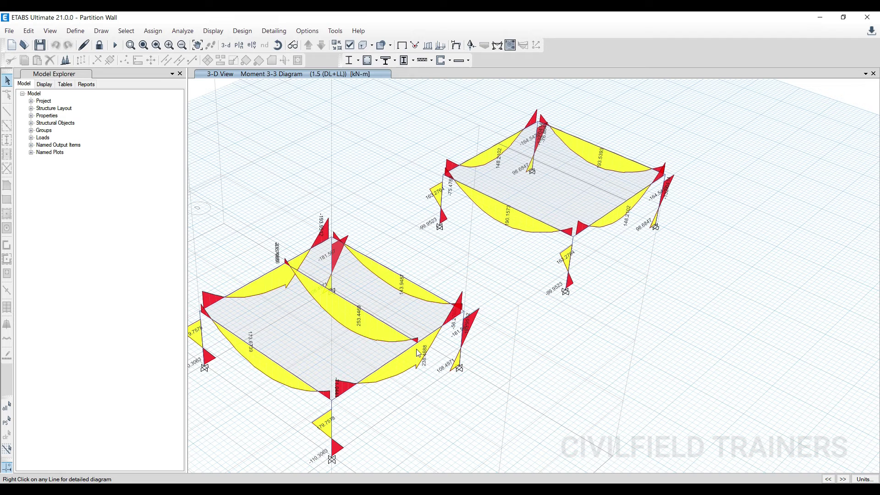
mouse_move(346, 302)
mouse_move(292, 266)
Compare the beam moment diagrams of the null beam model with those of the plain slab and actual beam models.
middle_drag(506, 242, 479, 258)
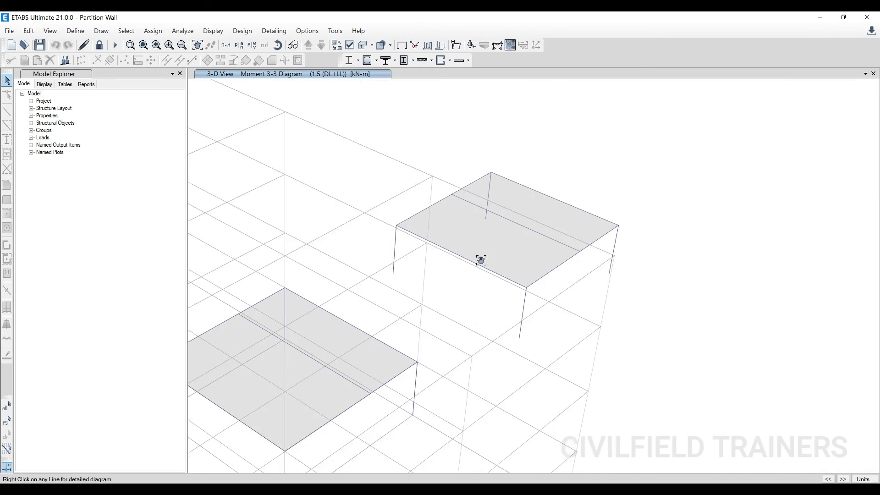
scroll(366, 317, down, 5)
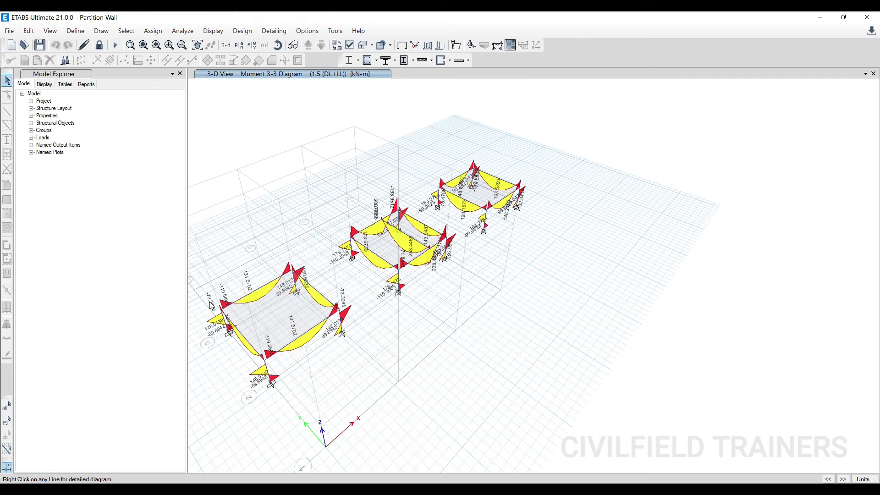
scroll(363, 277, up, 5)
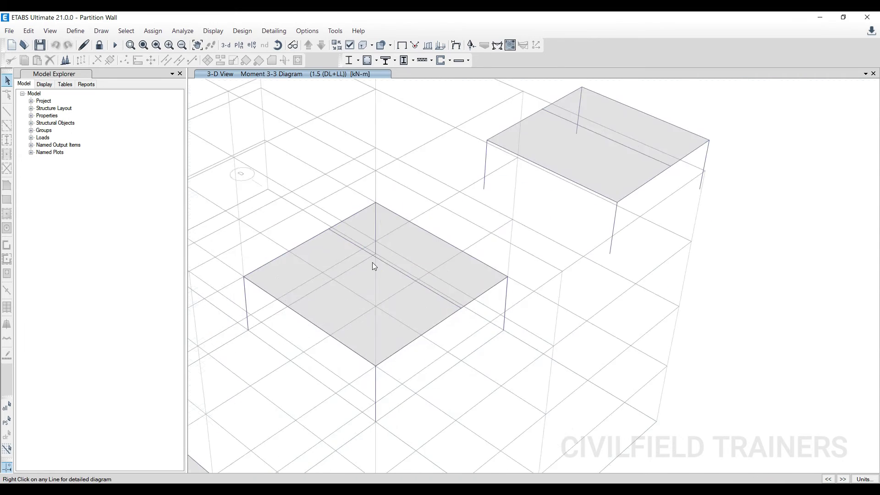
middle_drag(512, 274, 461, 354)
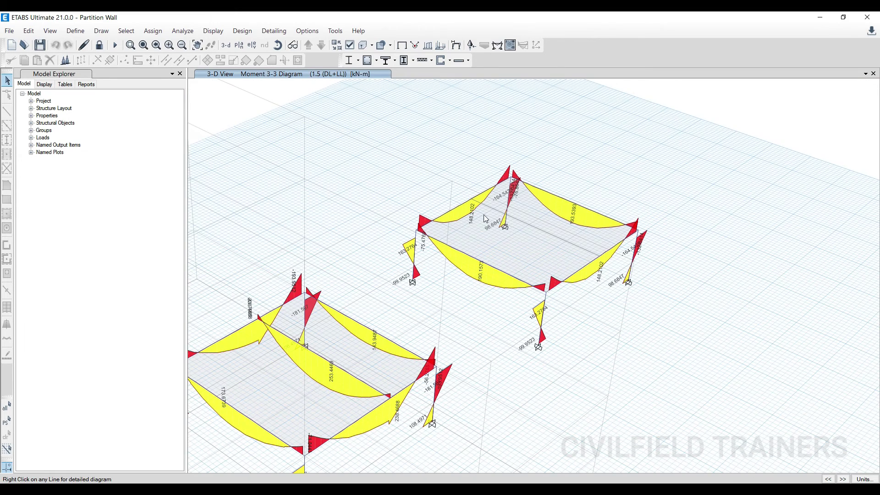
mouse_move(535, 231)
scroll(574, 259, up, 3)
scroll(436, 279, down, 3)
scroll(242, 373, up, 3)
middle_drag(485, 251, 483, 268)
scroll(350, 407, down, 3)
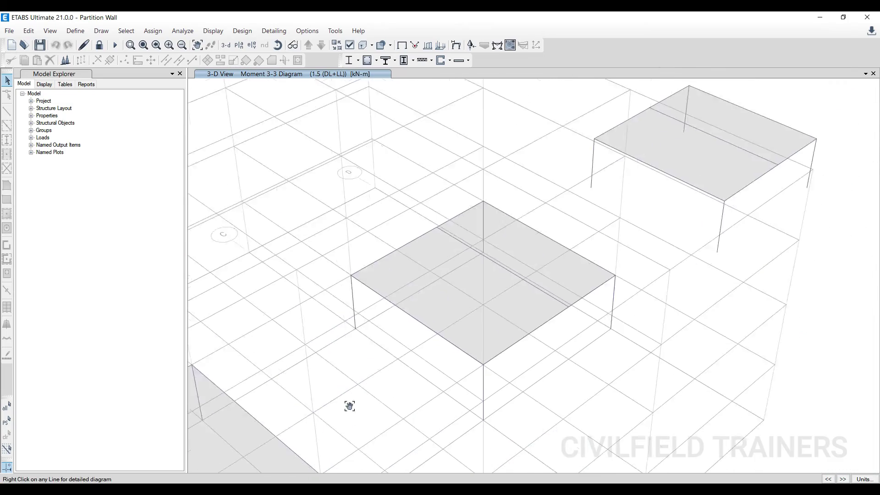
scroll(552, 288, up, 3)
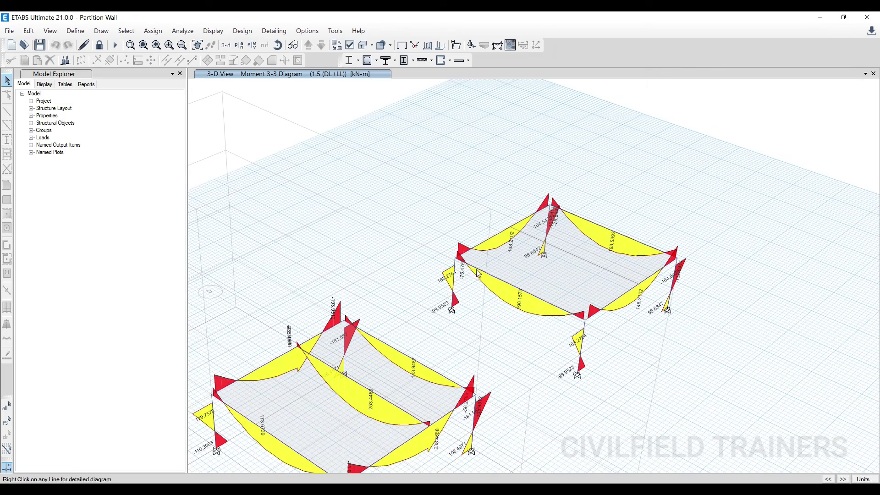
middle_drag(438, 286, 433, 237)
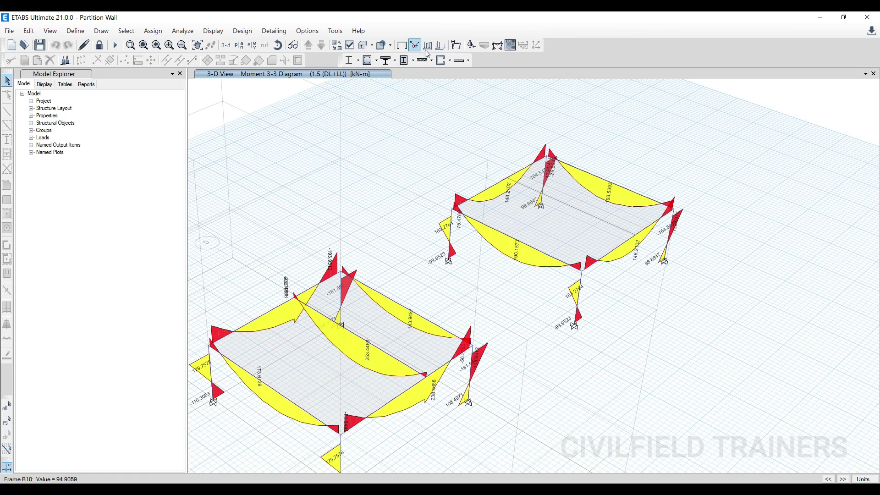
Display the deformed shape with Displacement UZ contours for the 1.5 (DL+LL) combination.
click(456, 45)
click(488, 413)
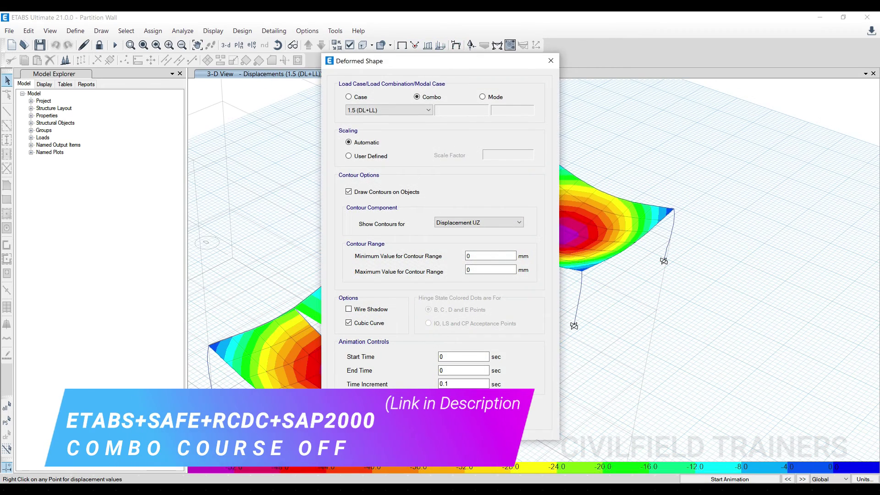
click(441, 414)
middle_drag(316, 345, 370, 266)
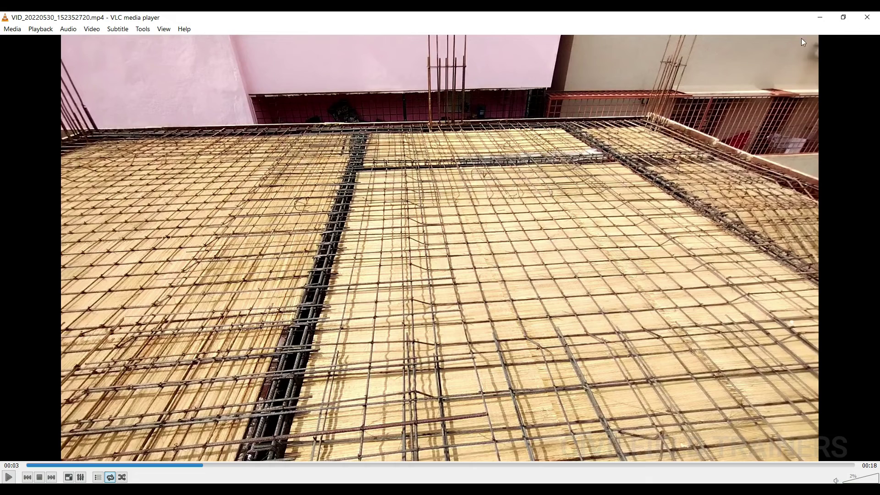
Put away the slab reinforcement site video and compare the displacement contours of the middle and far slab models.
click(820, 17)
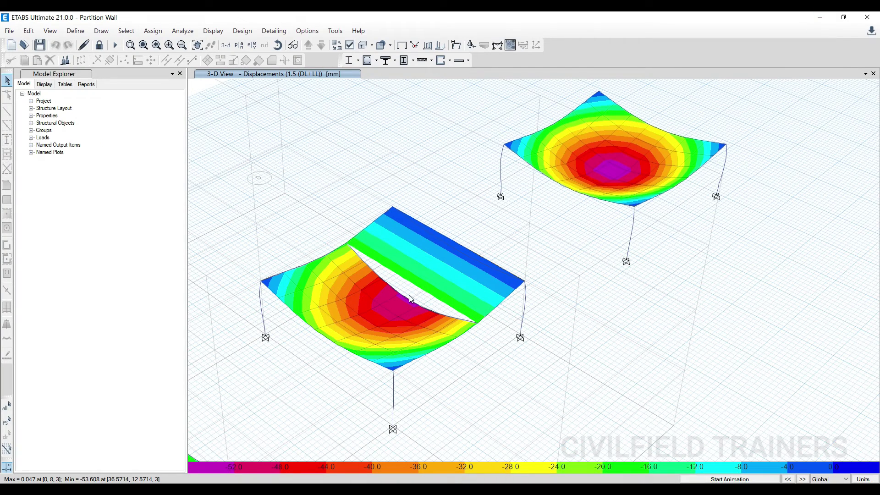
scroll(446, 289, up, 2)
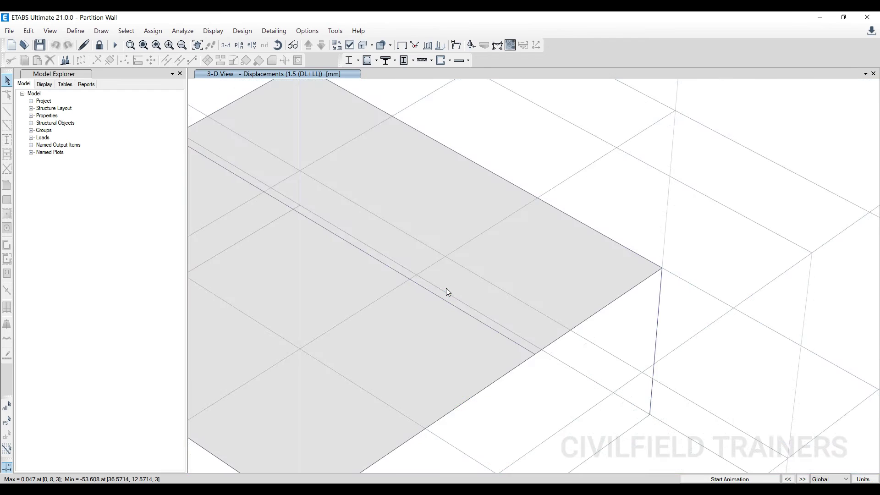
scroll(426, 310, down, 5)
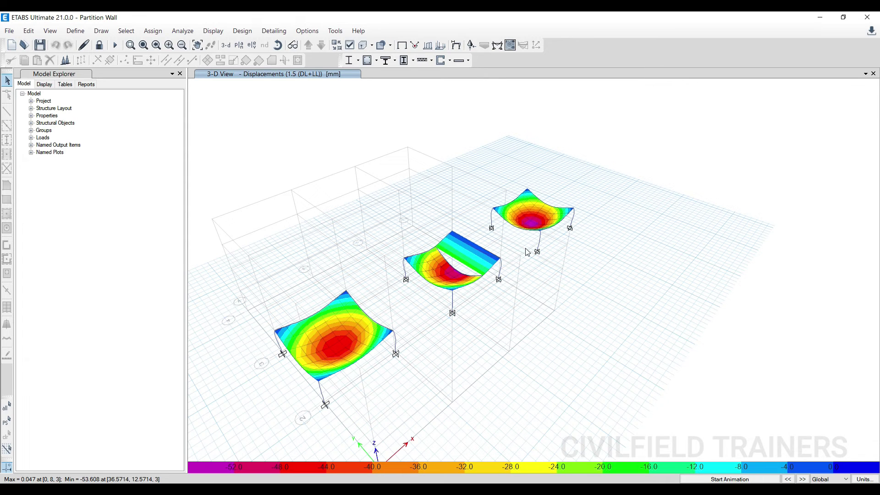
scroll(530, 219, up, 3)
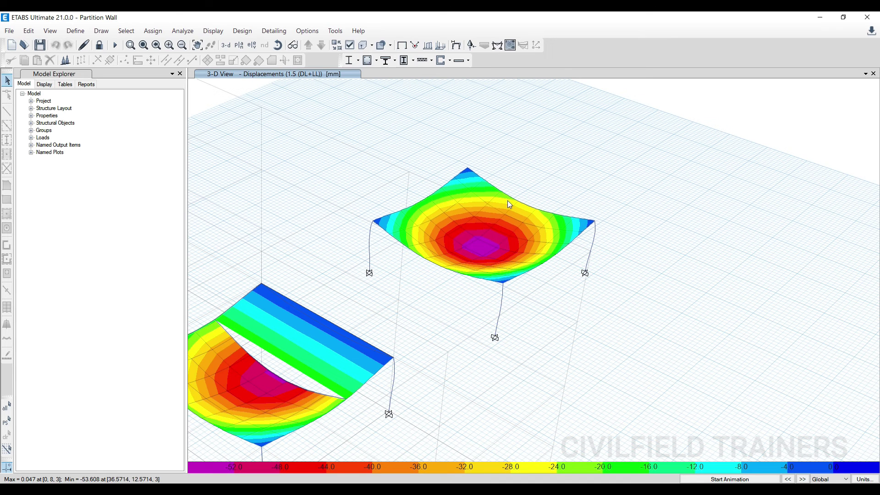
Switch to the 3. Load Application and Analysis project and unlock its model.
mouse_move(344, 489)
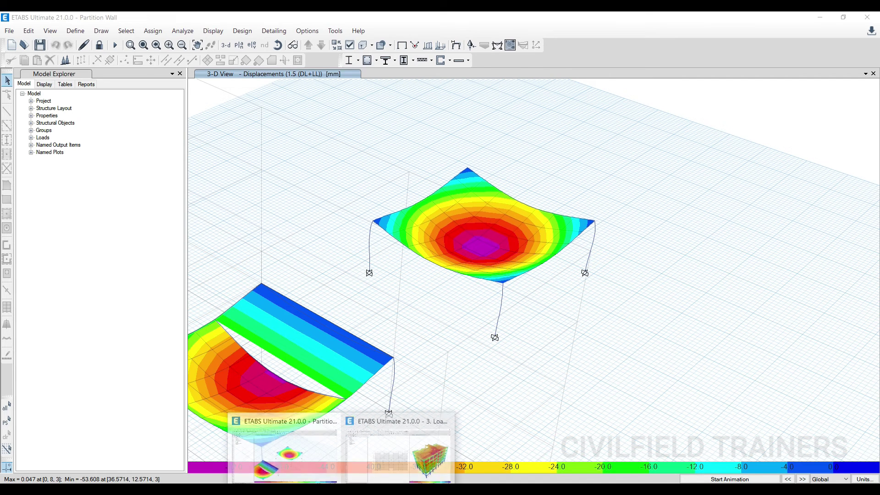
click(405, 460)
click(377, 121)
click(100, 45)
click(453, 294)
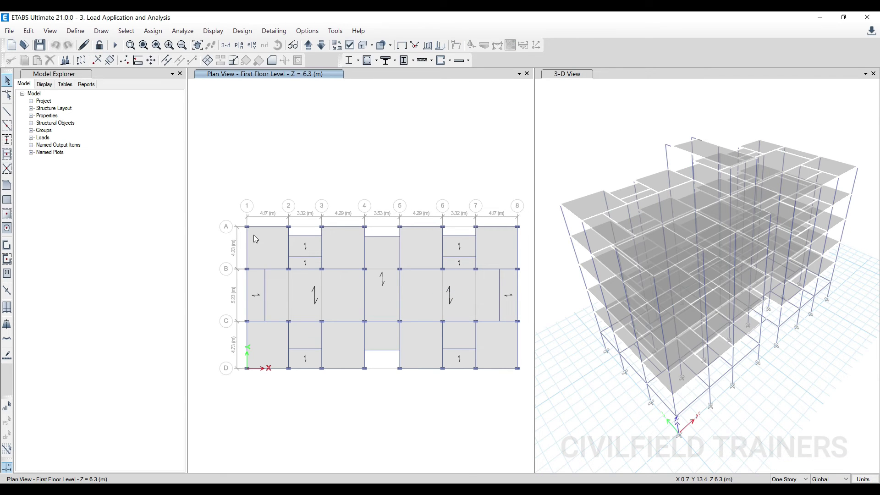
Select the first-floor beam on grid 1 between A and B and set a linear replicate increment of dx 2 m.
scroll(254, 235, up, 2)
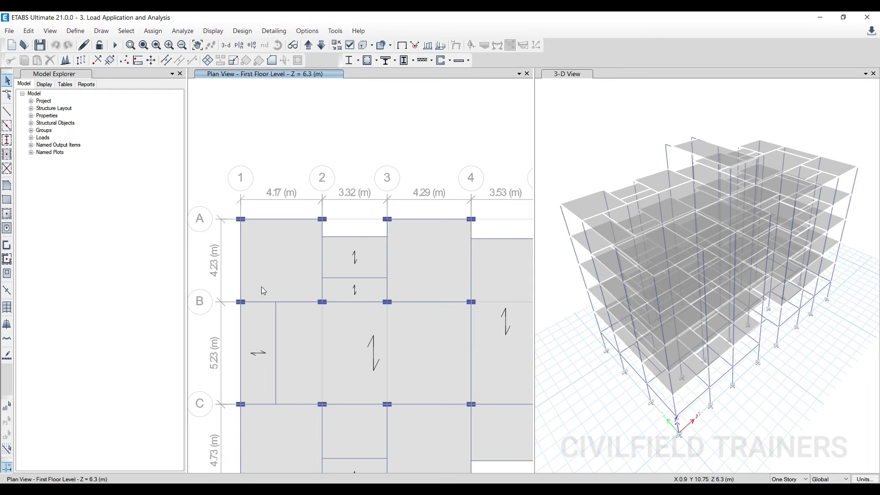
click(241, 269)
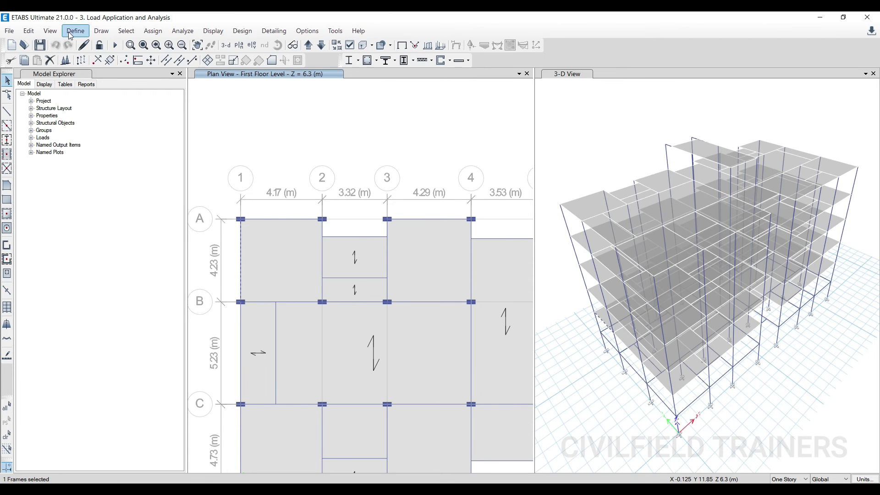
click(29, 31)
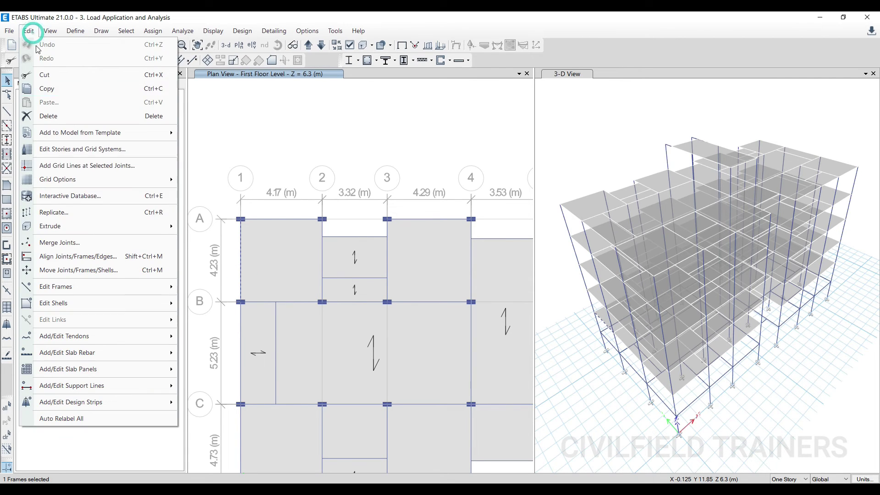
click(59, 210)
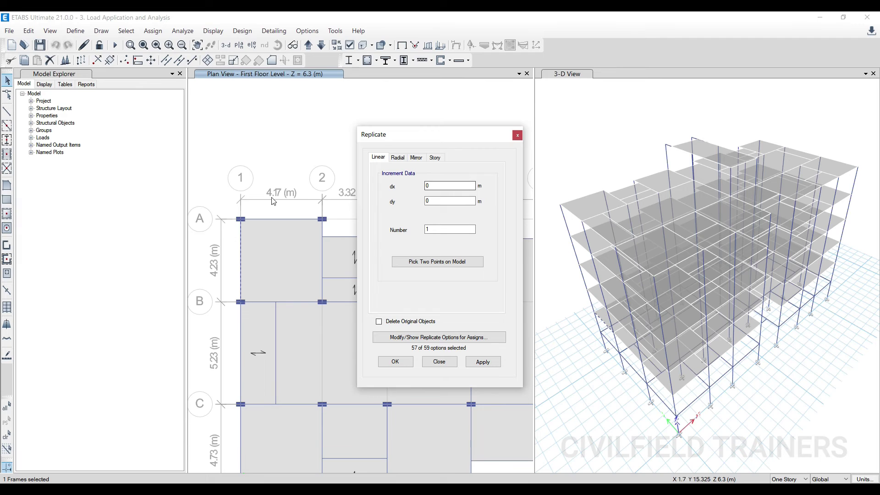
double_click(435, 187)
text(2)
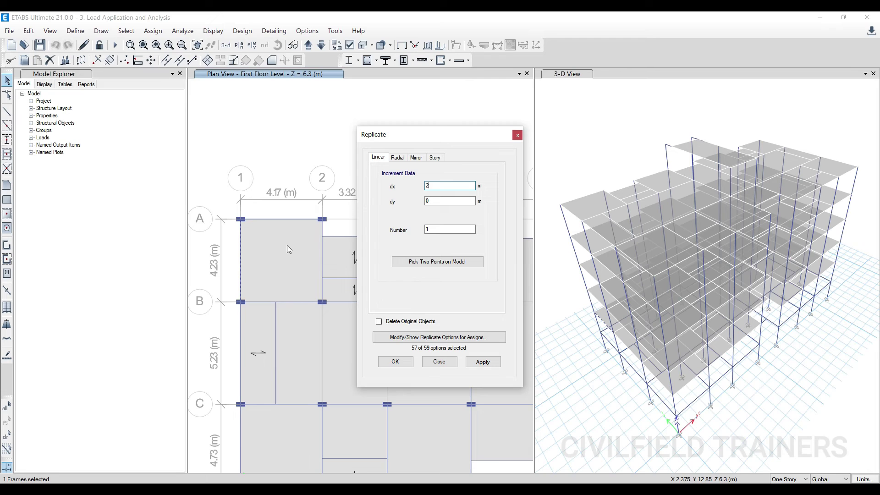
click(476, 362)
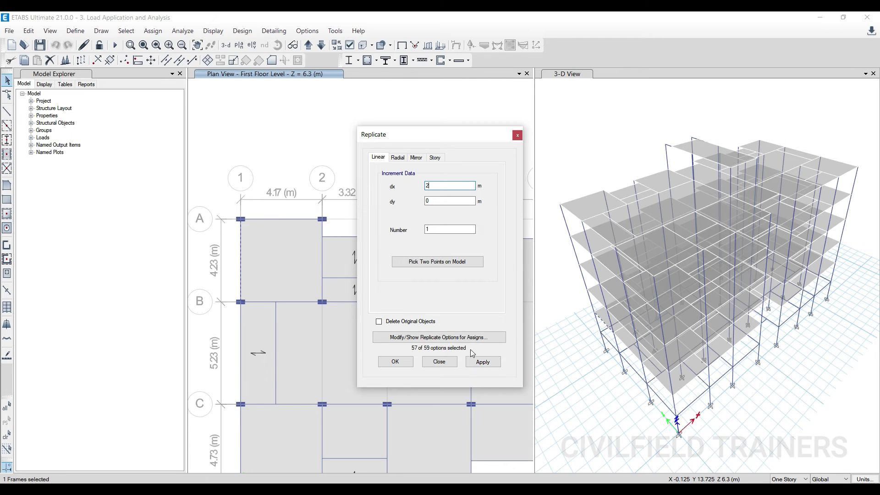
Try a dy increment of -4 m with dx cleared for replicating the selected beam.
double_click(441, 185)
double_click(438, 200)
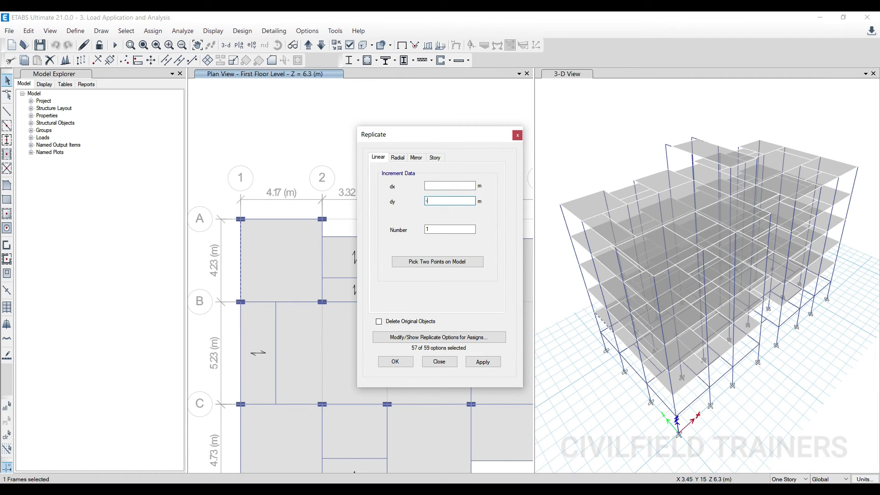
click(490, 364)
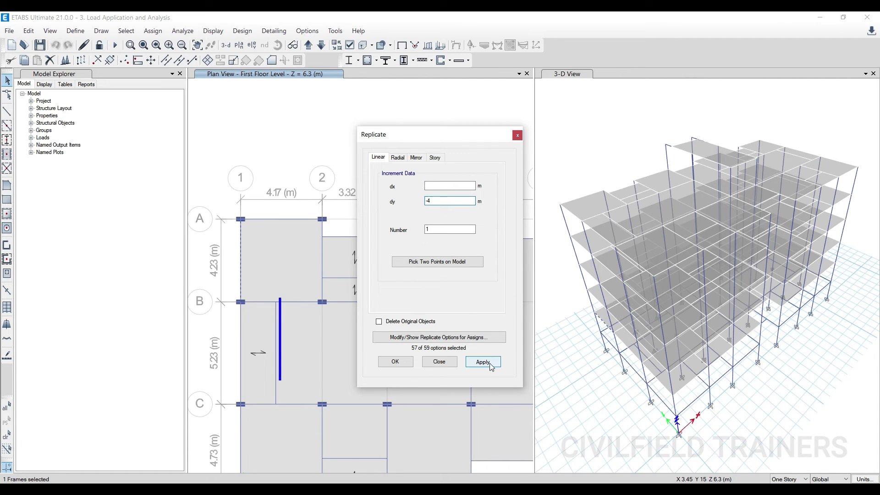
click(448, 185)
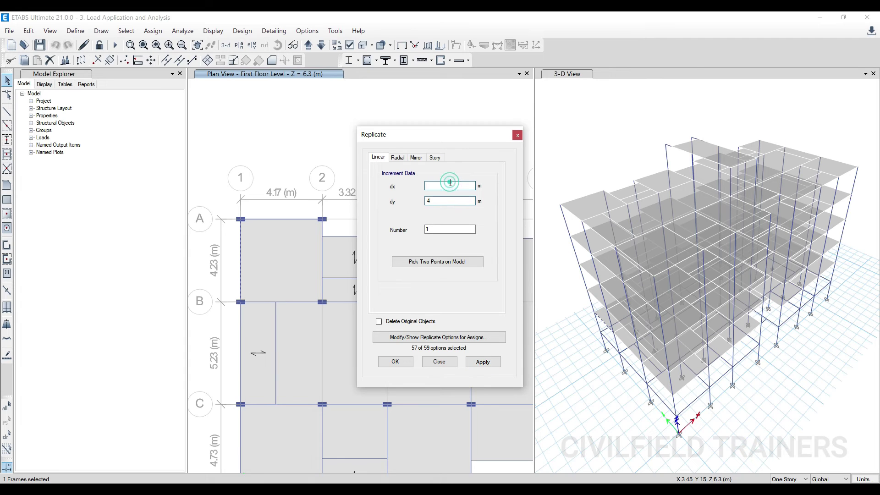
click(481, 365)
Replicate the selected beam once with dx 2.1 m and dy 0 m.
double_click(444, 201)
text(0)
click(426, 186)
click(483, 362)
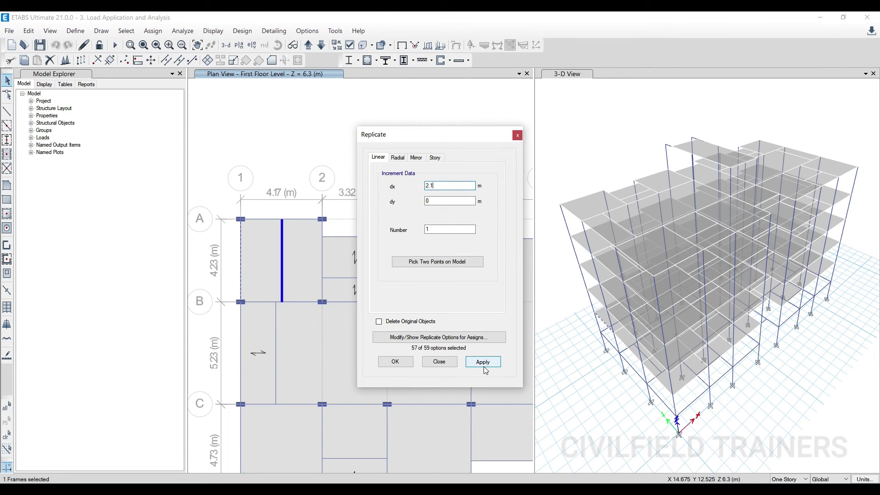
click(484, 362)
click(394, 361)
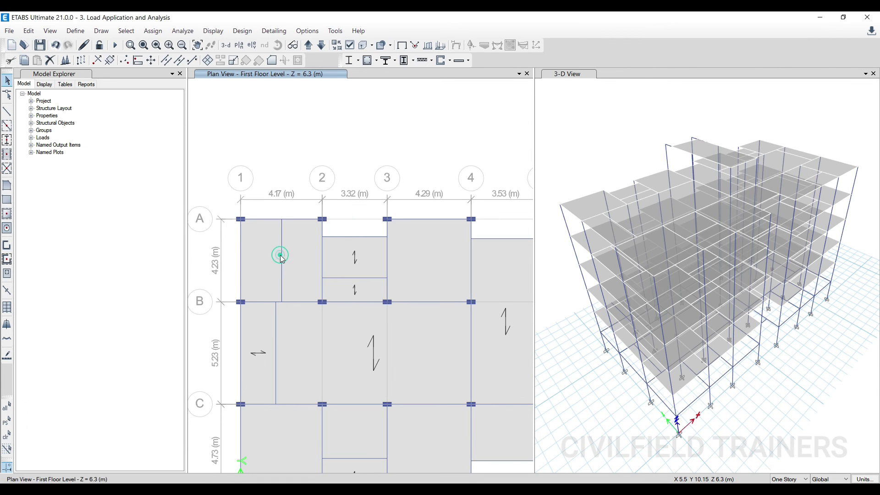
Turn the replicated beam between grids 1 and 2 into a null beam by setting its section property to None.
click(282, 257)
right_click(281, 254)
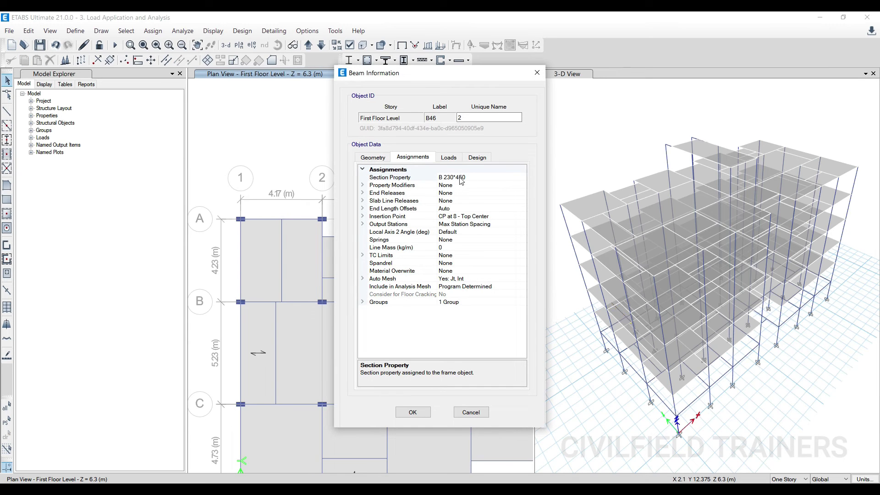
click(462, 179)
click(522, 177)
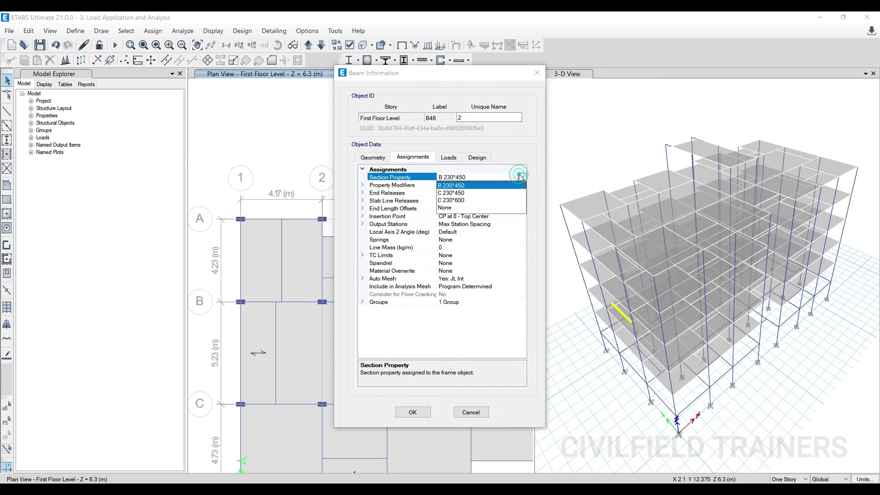
click(477, 209)
click(415, 413)
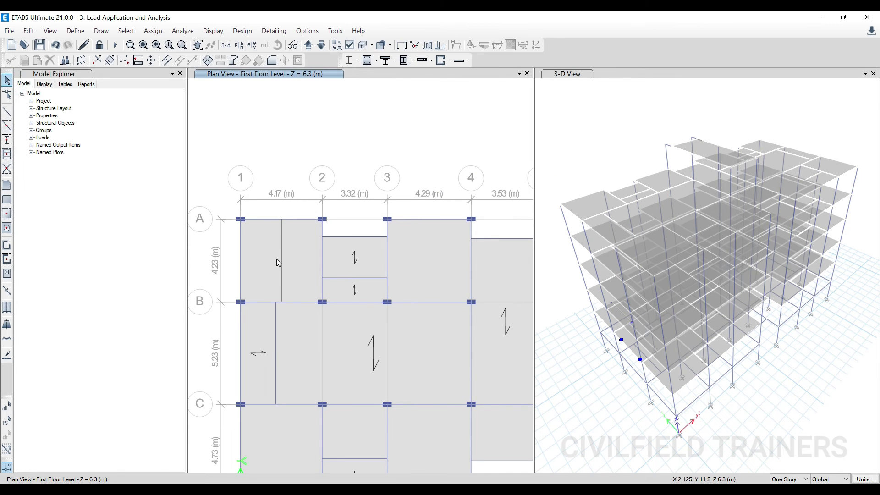
Assign a uniform distributed load of 5 kN/m in the Wall Load pattern to the null beam between grids 1 and 2.
click(283, 258)
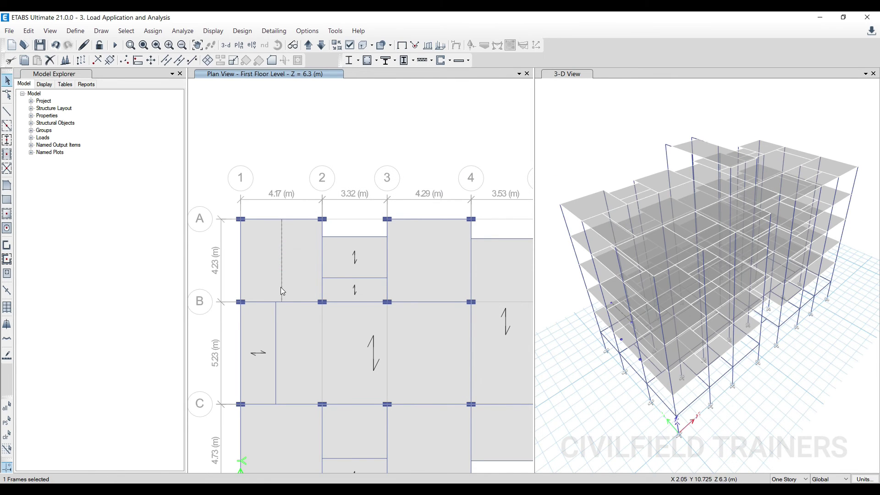
click(154, 32)
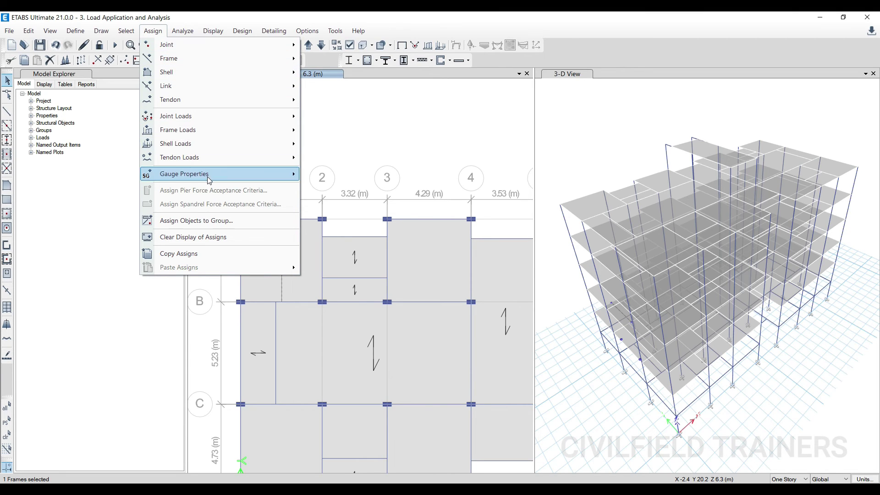
mouse_move(223, 134)
click(338, 144)
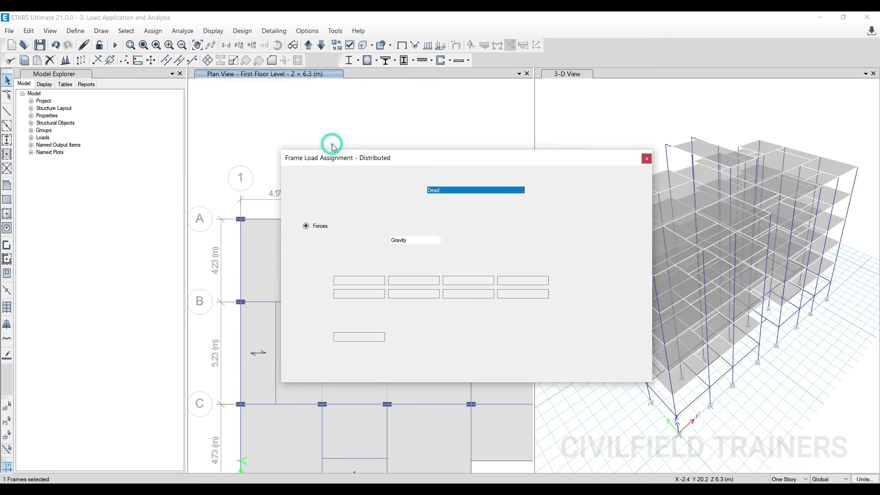
click(476, 196)
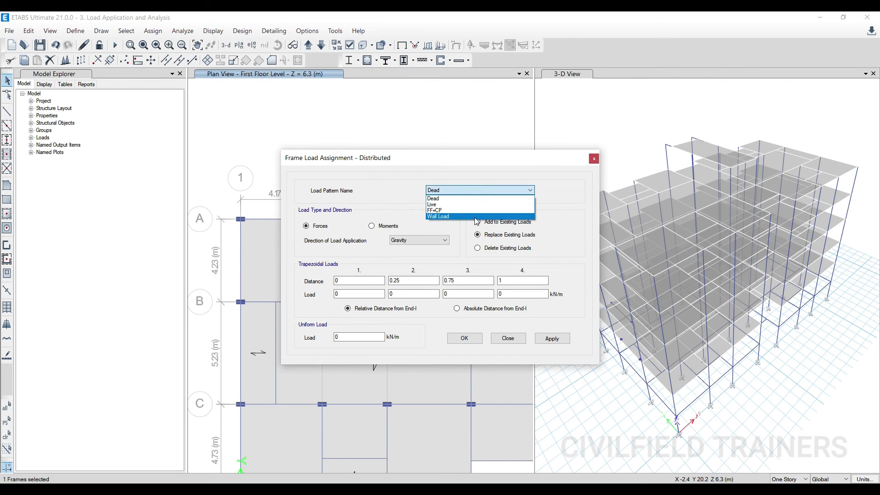
click(474, 217)
drag(356, 156, 456, 143)
double_click(477, 322)
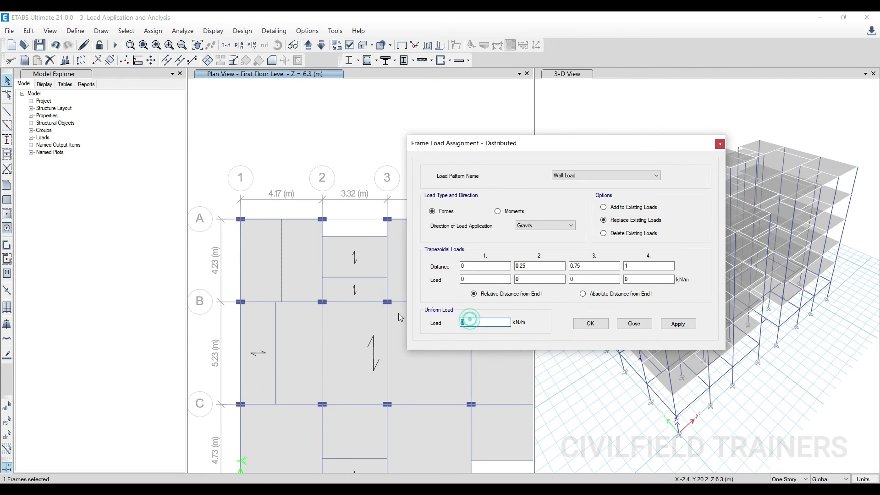
text(5)
click(678, 324)
click(590, 323)
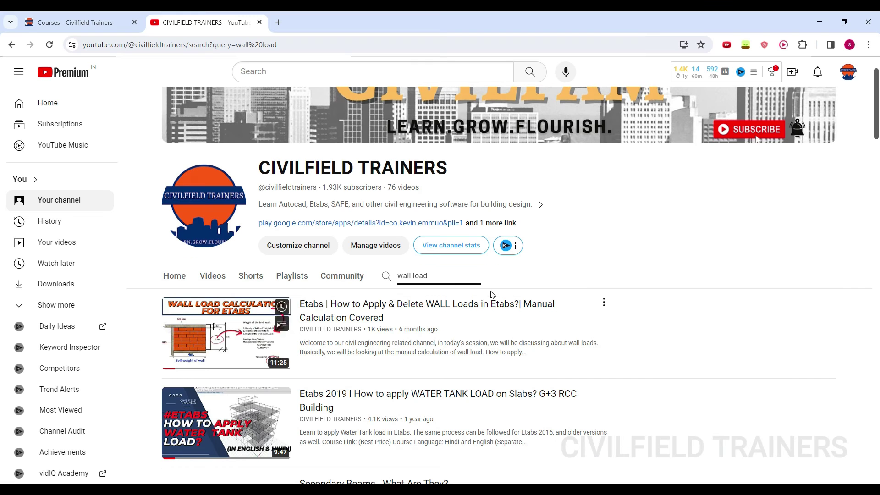
Browse the wall load search results on the Civilfield Trainers YouTube channel.
mouse_move(375, 312)
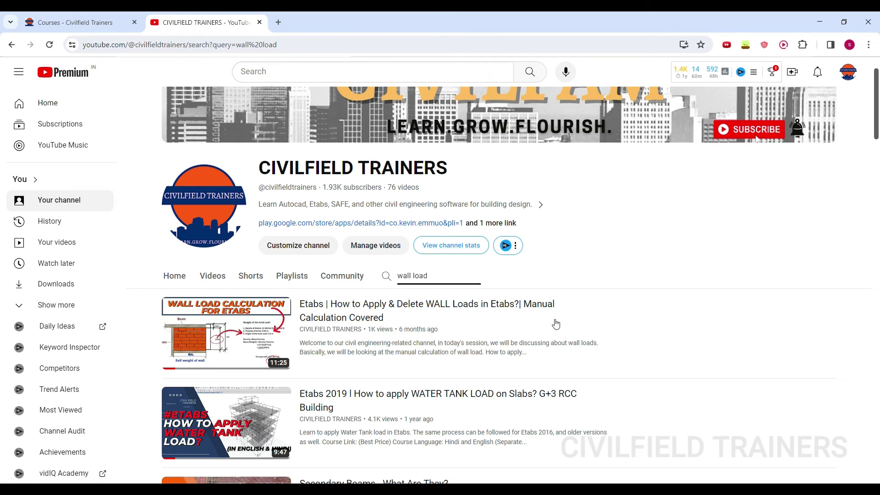
scroll(710, 344, down, 1)
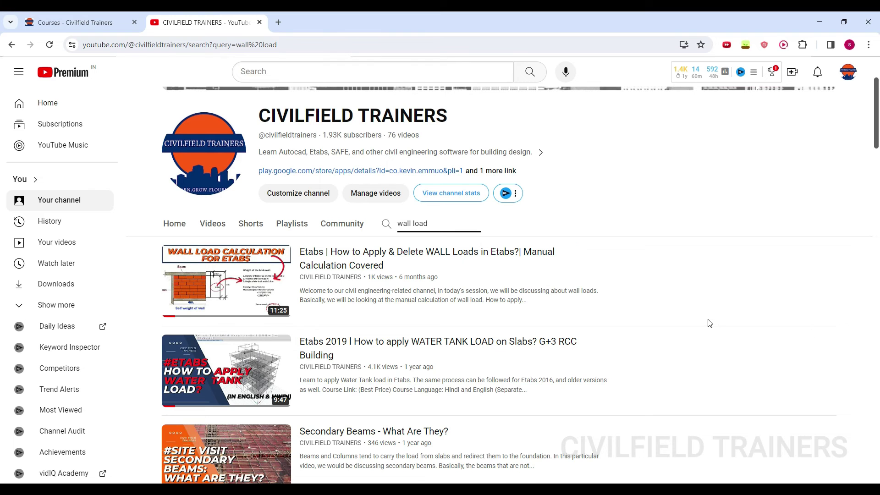
scroll(710, 324, up, 1)
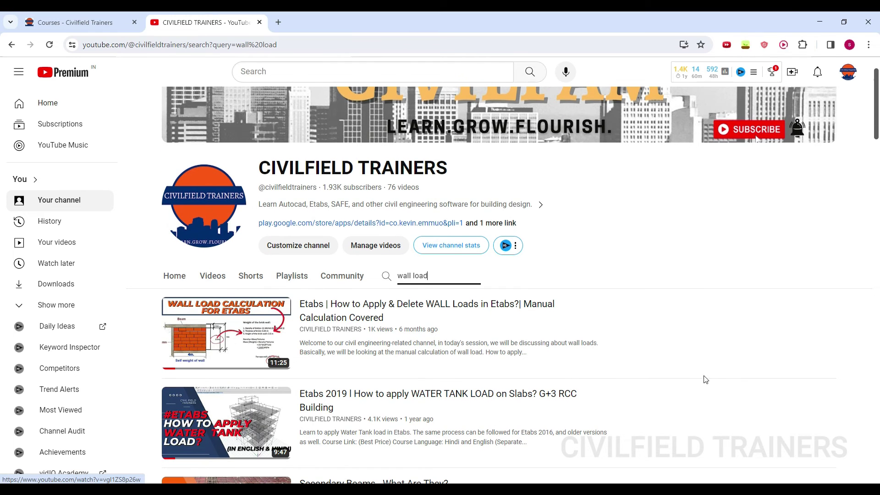
scroll(706, 380, down, 1)
scroll(671, 345, down, 2)
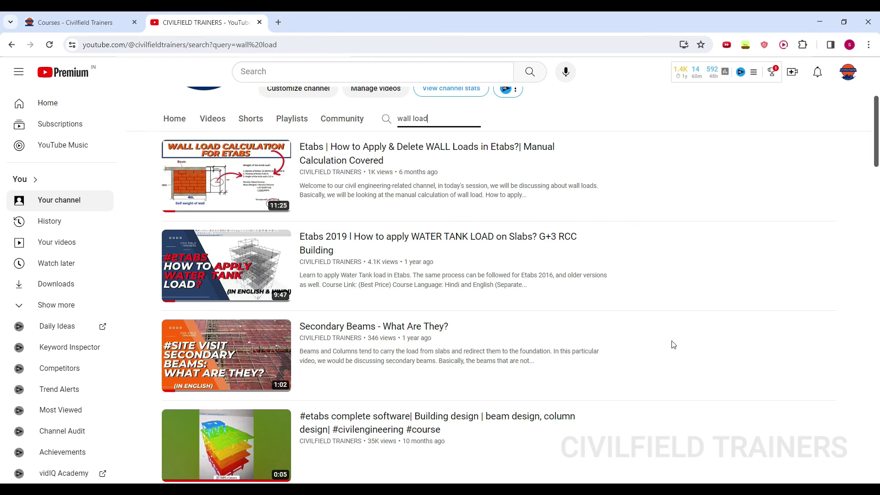
scroll(674, 344, up, 3)
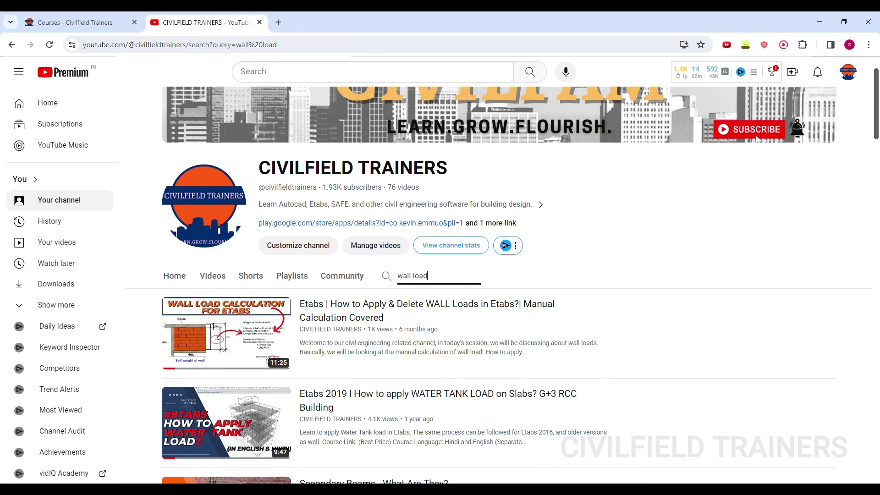
View the Civilfield Trainers courses page and switch to the 1. Thinlu site videos folder in File Explorer.
mouse_move(341, 490)
click(89, 23)
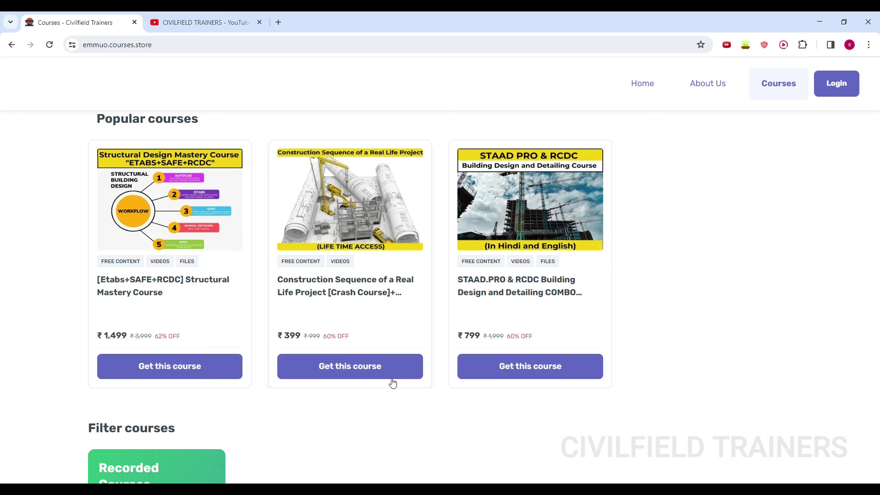
mouse_move(272, 488)
click(231, 405)
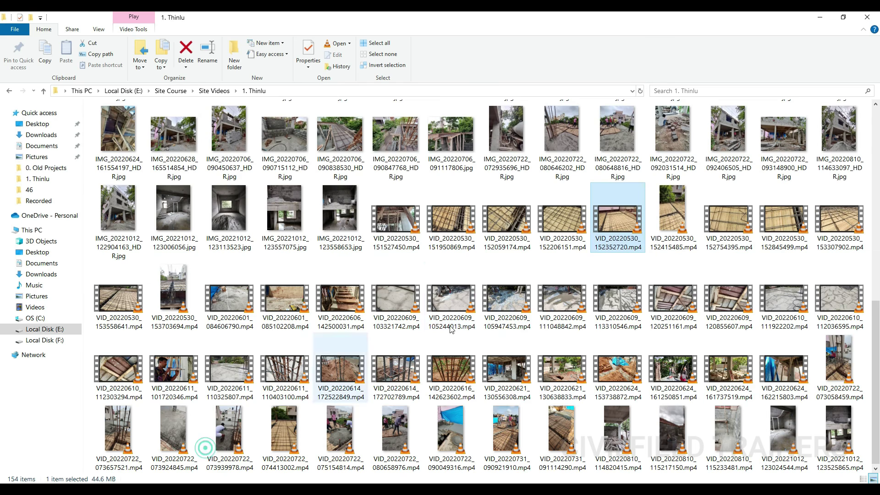
Browse the site photos and videos in the 1. Thinlu folder, briefly checking the popular courses page in Chrome.
scroll(518, 344, up, 5)
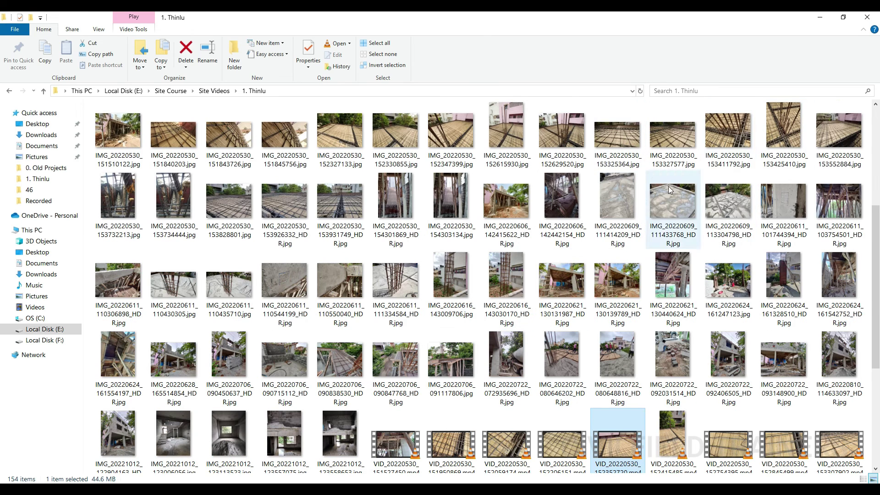
click(814, 17)
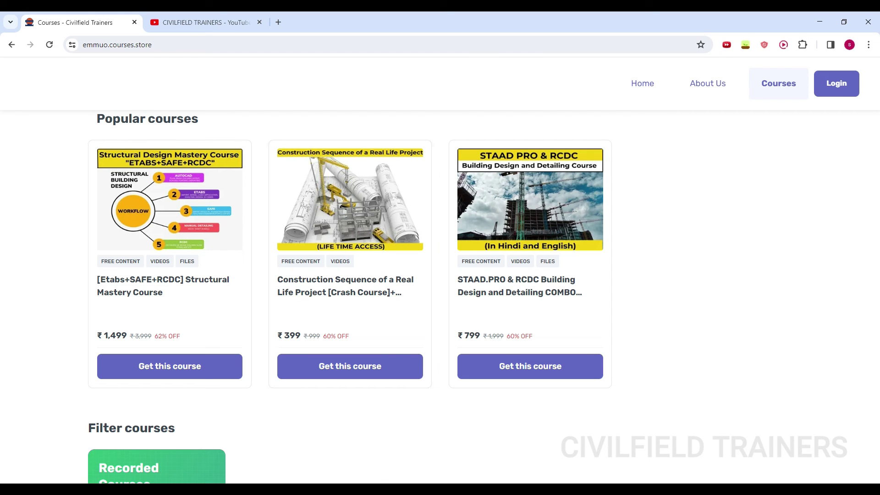
mouse_move(266, 481)
click(225, 452)
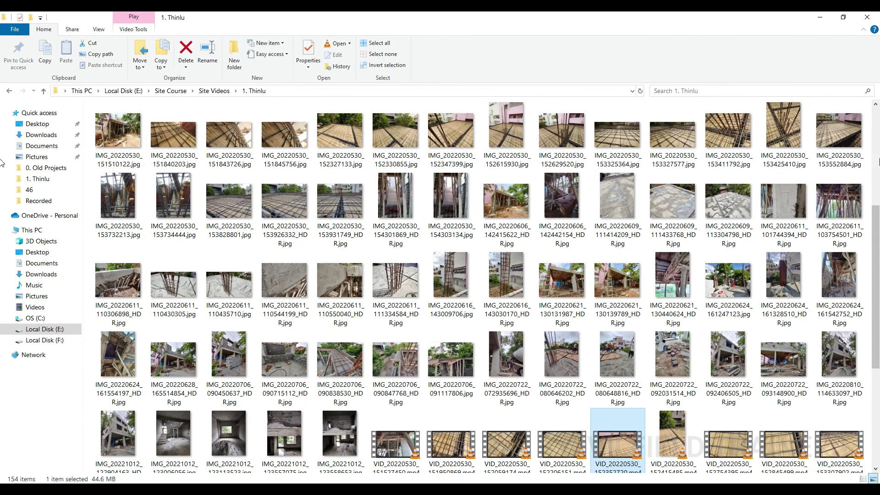
drag(876, 205, 874, 333)
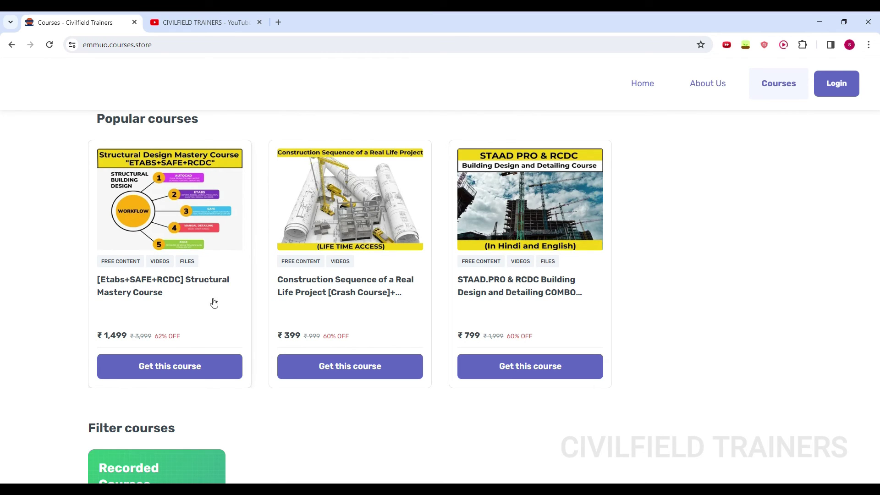
Open the [Etabs+SAFE+RCDC] Structural Mastery Course page and look through its content list down to the course folders.
click(124, 280)
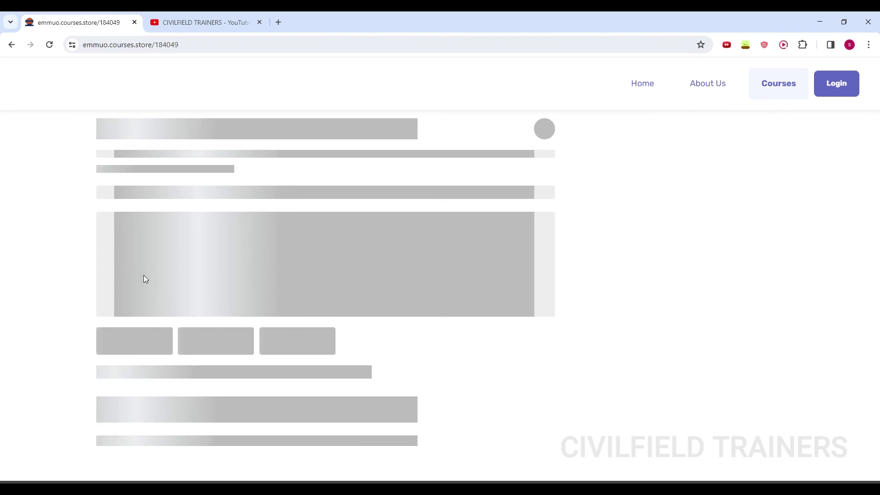
click(166, 285)
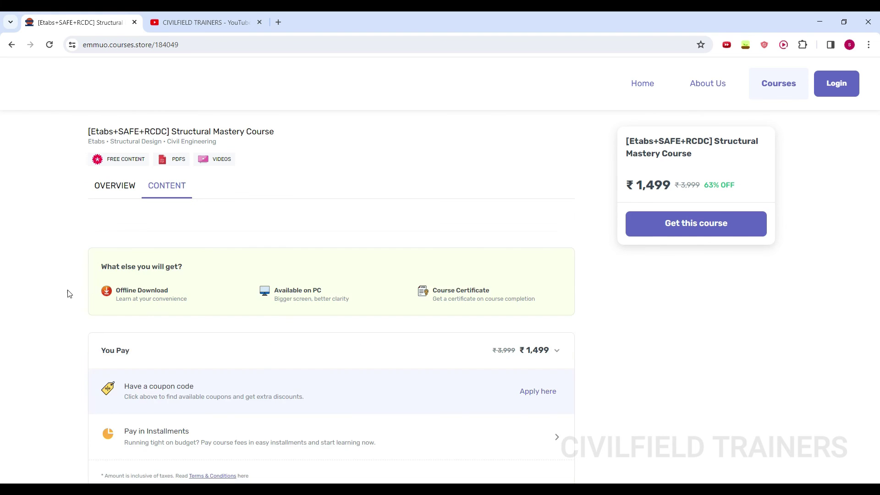
scroll(171, 294, down, 5)
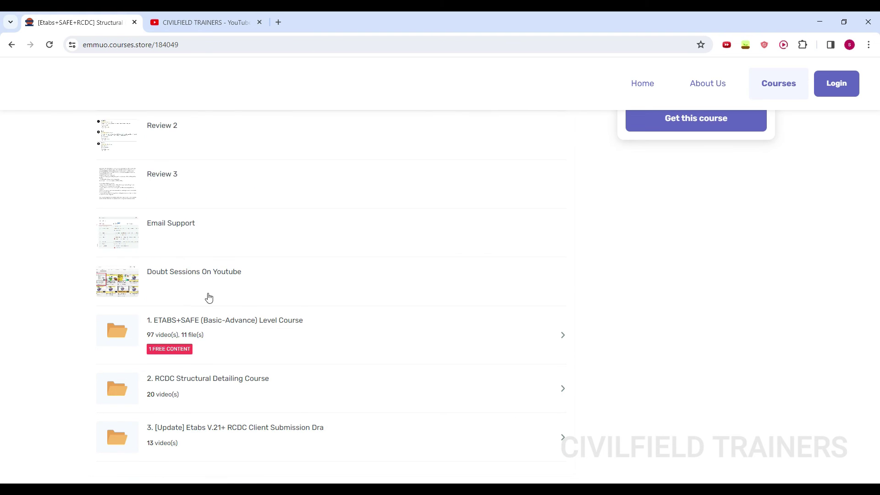
scroll(224, 294, down, 2)
scroll(198, 275, down, 1)
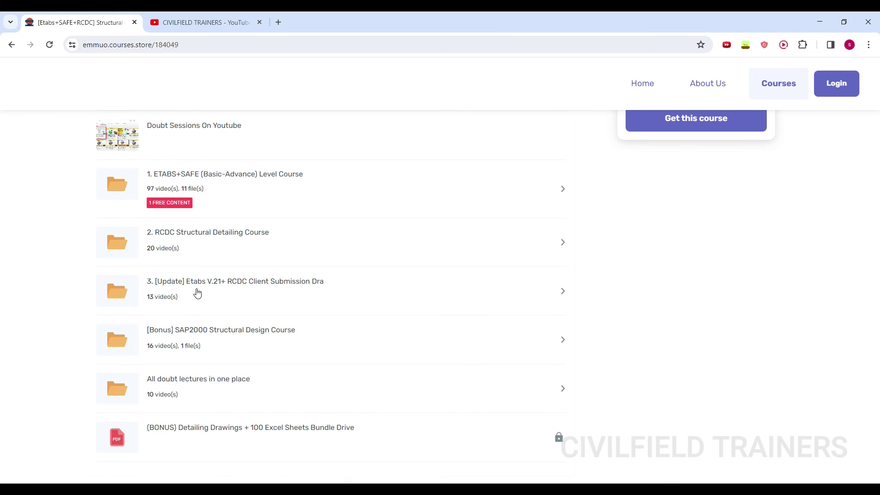
Open the course folder 3. [Update] Etabs V.21+ RCDC Client Submission Dra and review its lesson list.
click(232, 290)
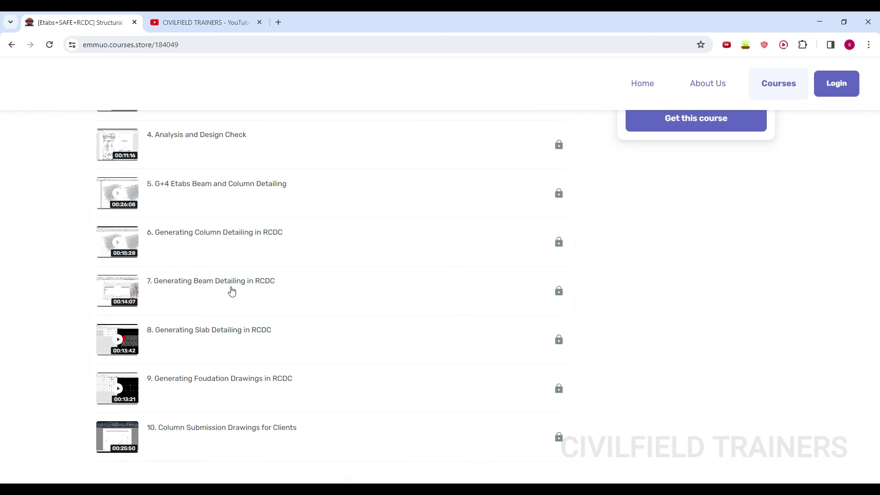
scroll(226, 275, up, 3)
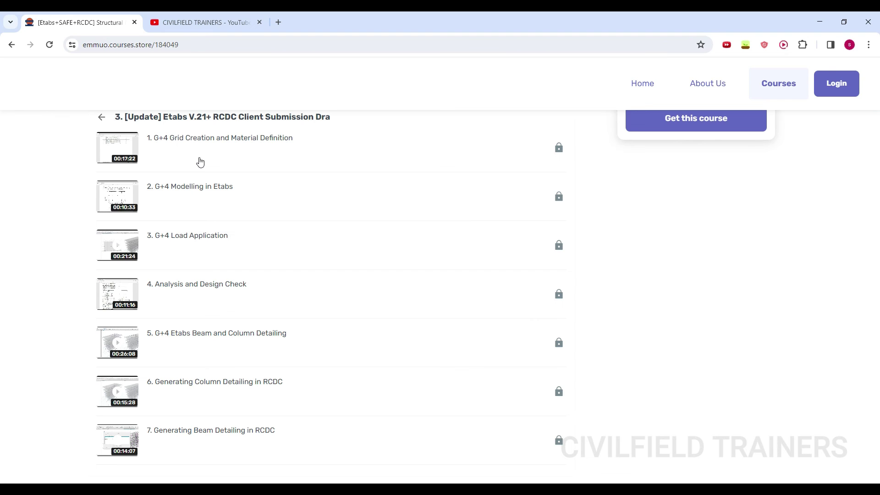
scroll(236, 278, down, 7)
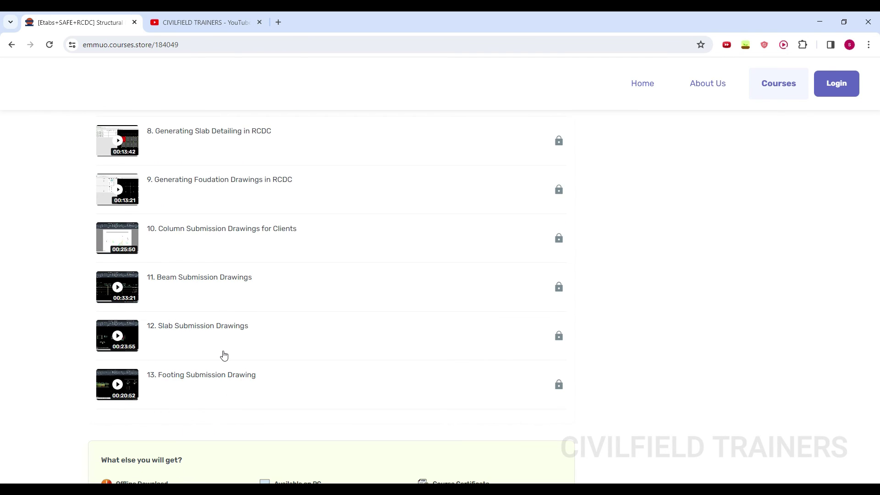
scroll(207, 305, up, 3)
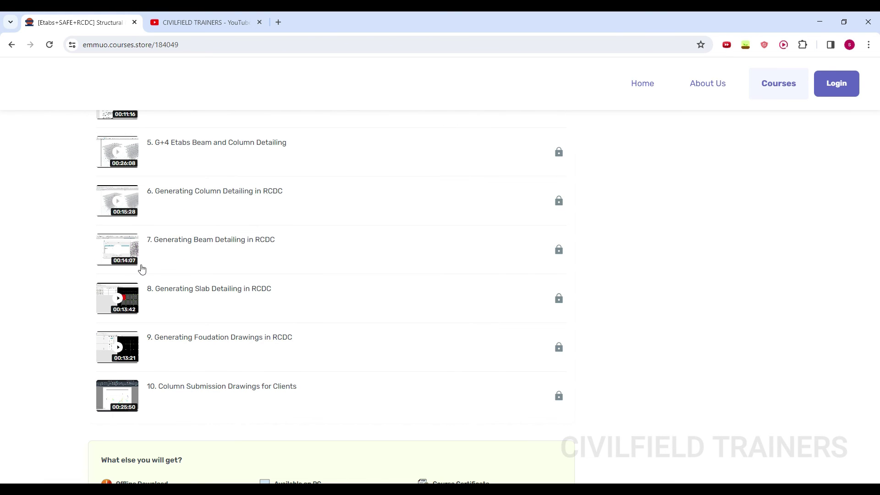
scroll(184, 262, down, 3)
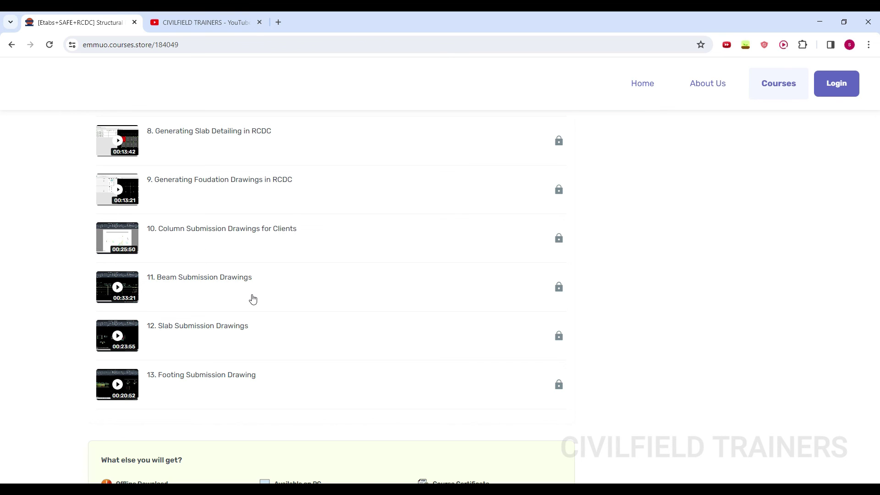
scroll(252, 299, up, 6)
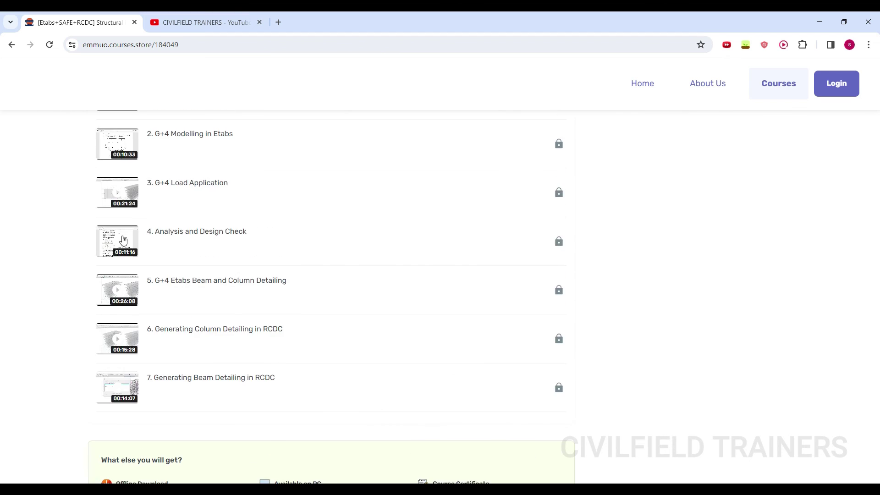
scroll(72, 225, up, 3)
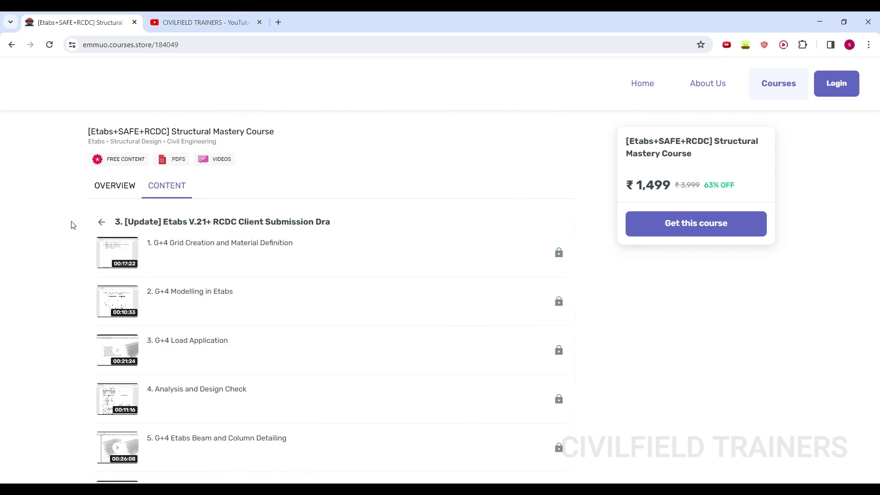
Go back to the course's main content list to look it over, and return to the popular courses on the Courses page.
click(98, 222)
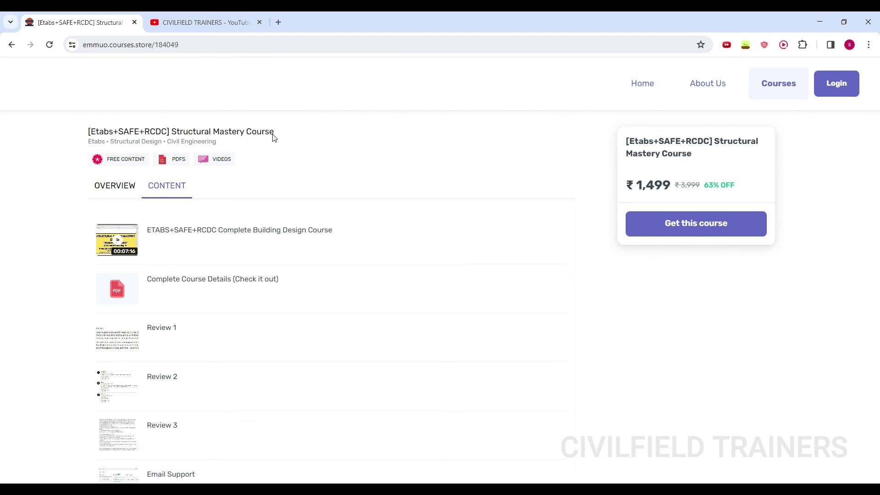
scroll(167, 294, down, 3)
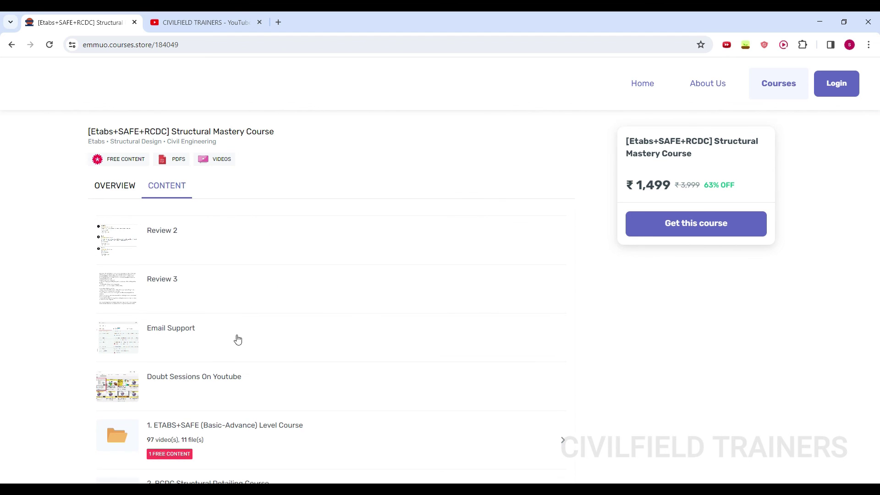
scroll(237, 339, down, 4)
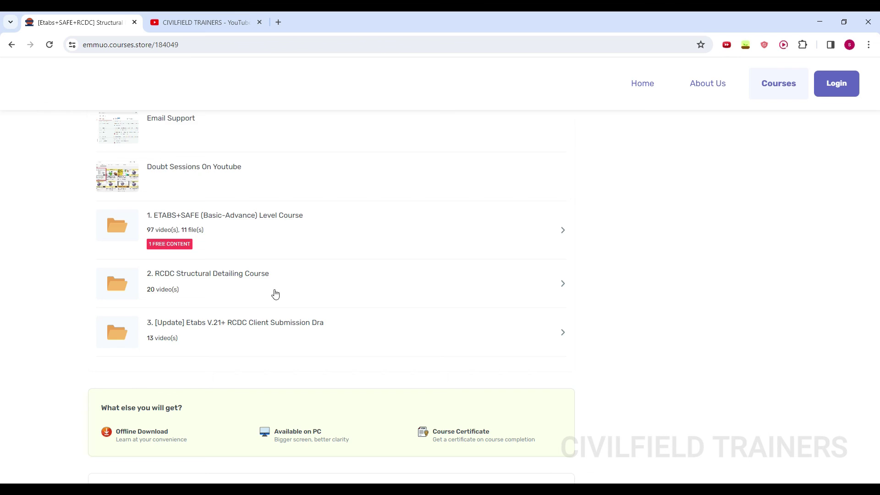
scroll(275, 294, up, 7)
scroll(504, 183, down, 1)
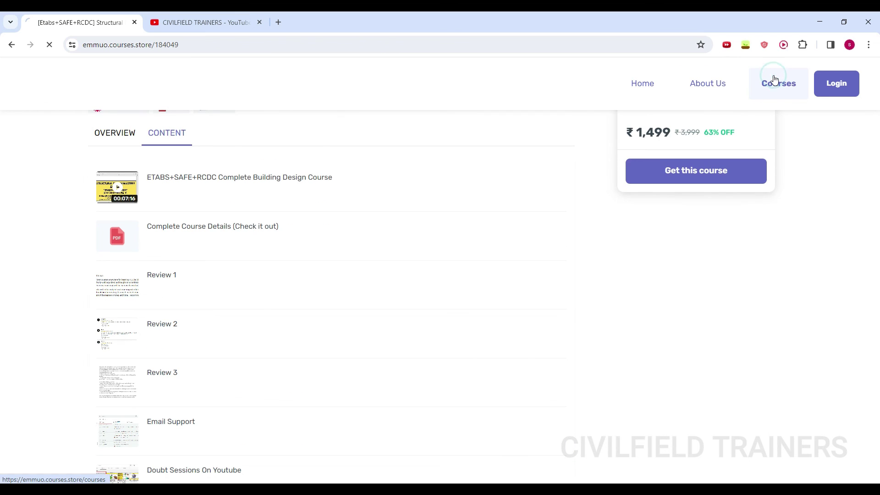
click(775, 80)
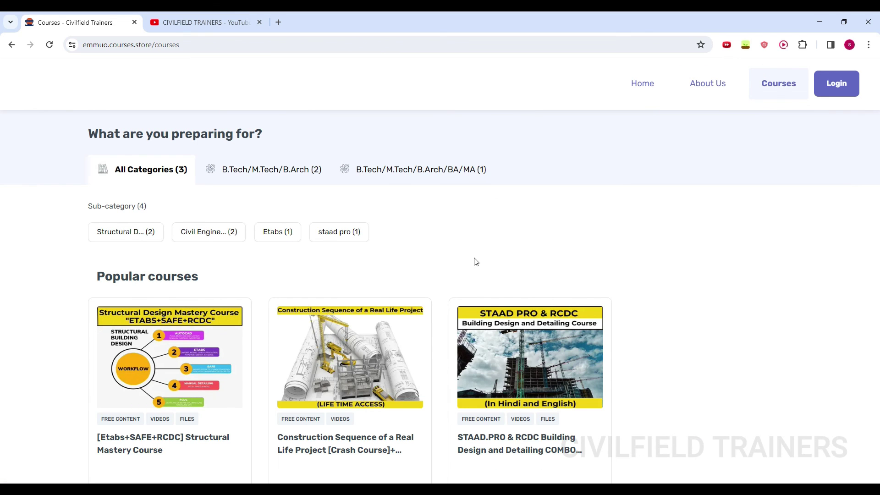
scroll(476, 261, down, 3)
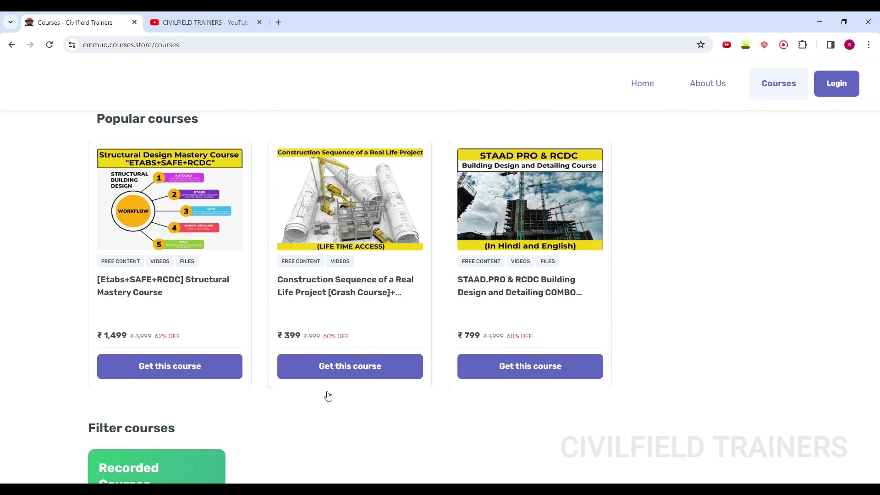
Switch to File Explorer to view the project folders in Site Videos, and switch to the partition wall load notes in Paint.
click(228, 442)
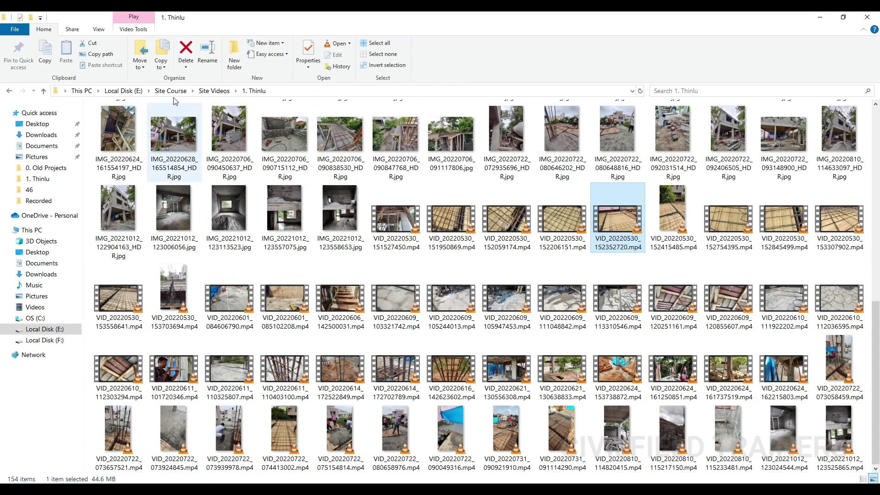
click(212, 91)
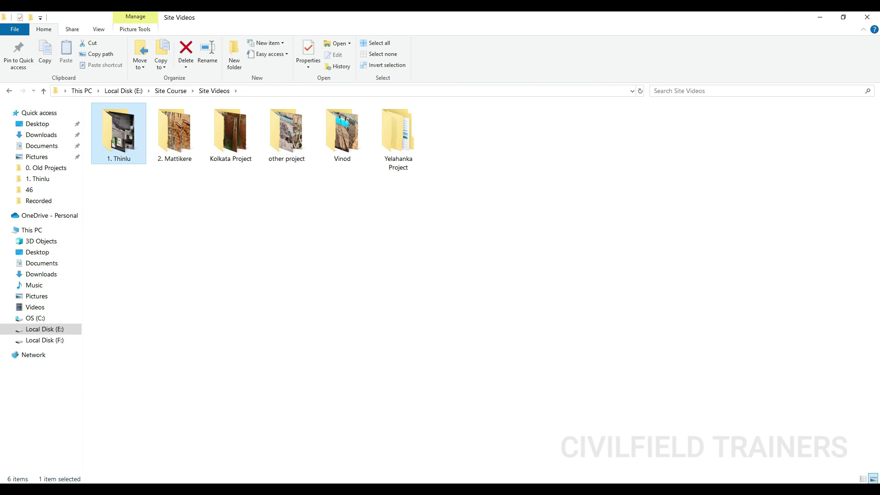
click(360, 438)
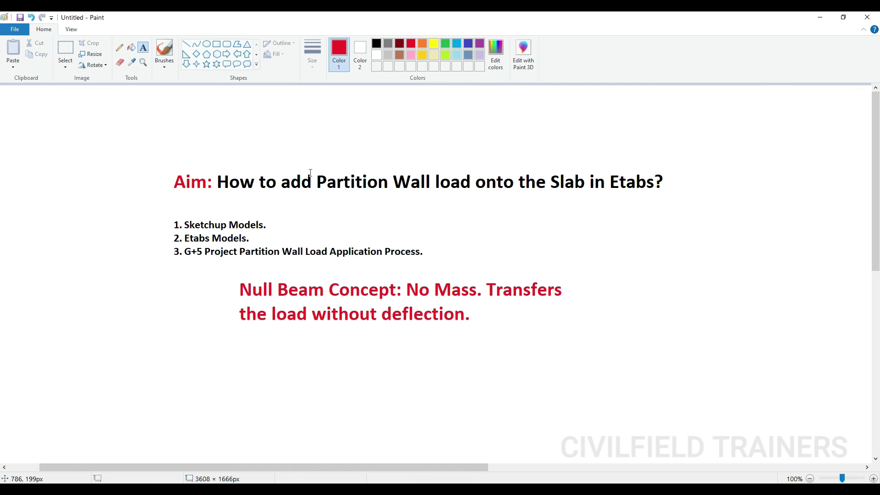